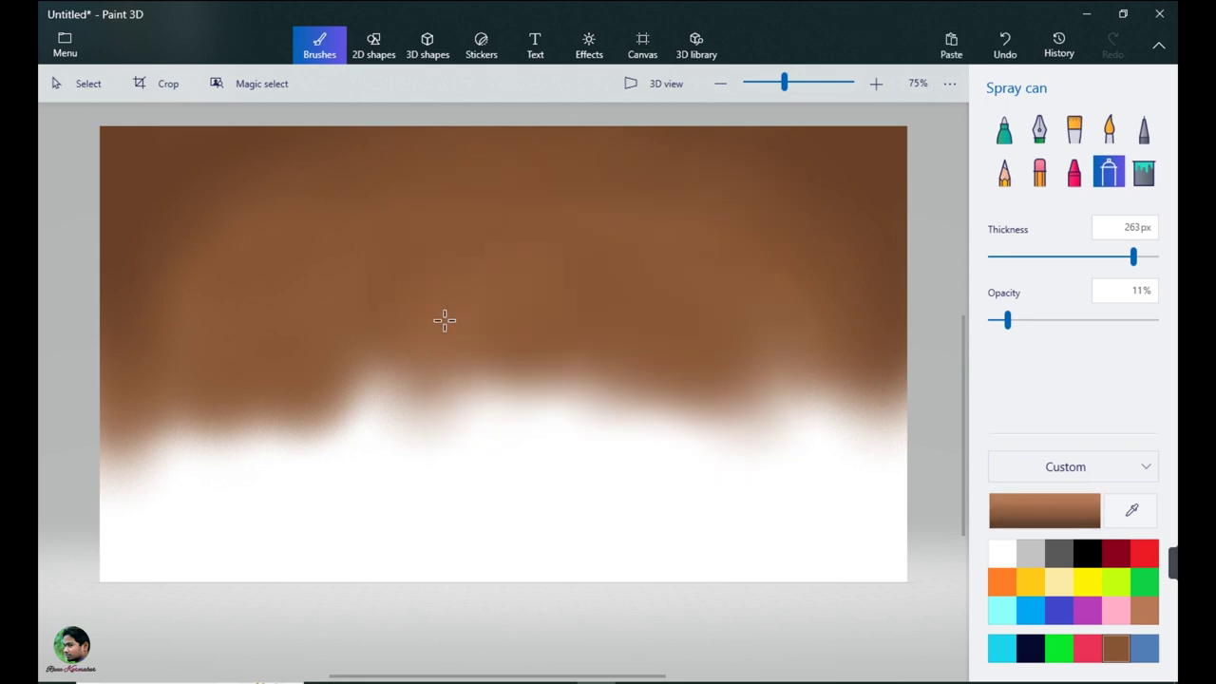
Spray reddish brown across the middle and lower sky, reducing the spray opacity to 4% to soften the blend
{"action": "mouse_move", "coordinate": [446, 320]}
{"action": "left_mouse_down"}
{"action": "mouse_move", "coordinate": [408, 251]}
{"action": "mouse_move", "coordinate": [492, 339]}
{"action": "mouse_move", "coordinate": [410, 276]}
{"action": "mouse_move", "coordinate": [640, 320]}
{"action": "mouse_move", "coordinate": [480, 307]}
{"action": "mouse_move", "coordinate": [472, 413]}
{"action": "mouse_move", "coordinate": [700, 424]}
{"action": "mouse_move", "coordinate": [377, 428]}
{"action": "left_mouse_up"}
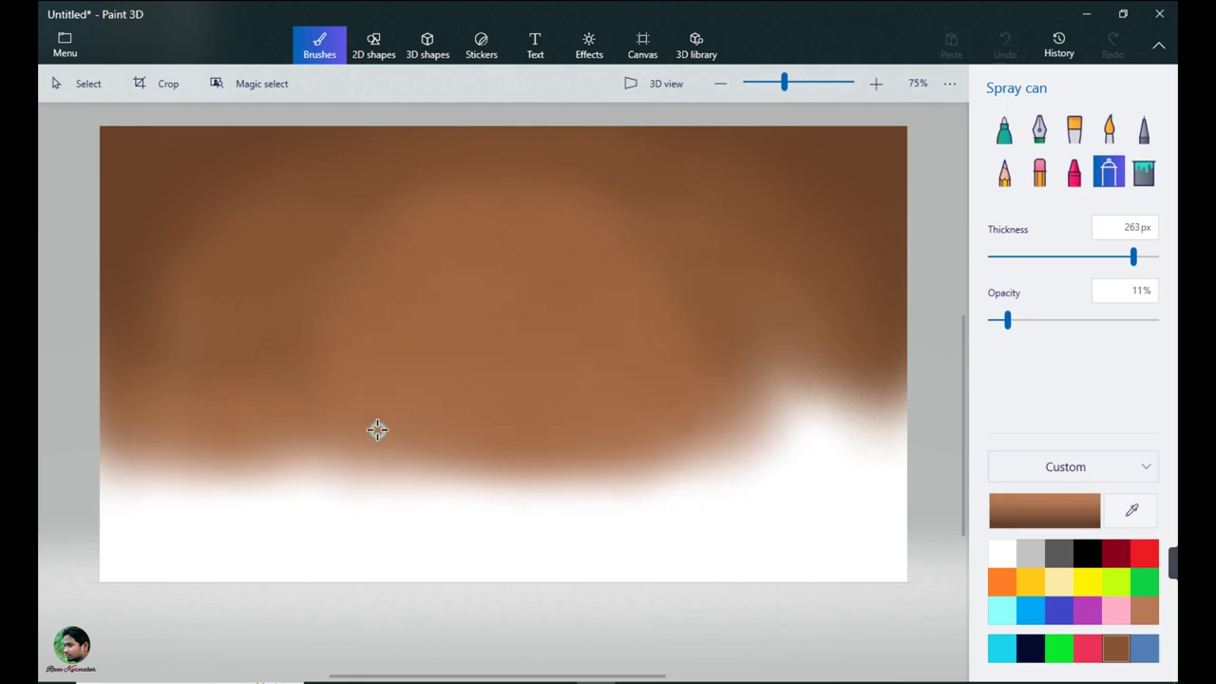
{"action": "left_click_drag", "start_coordinate": [1006, 320], "coordinate": [994, 320]}
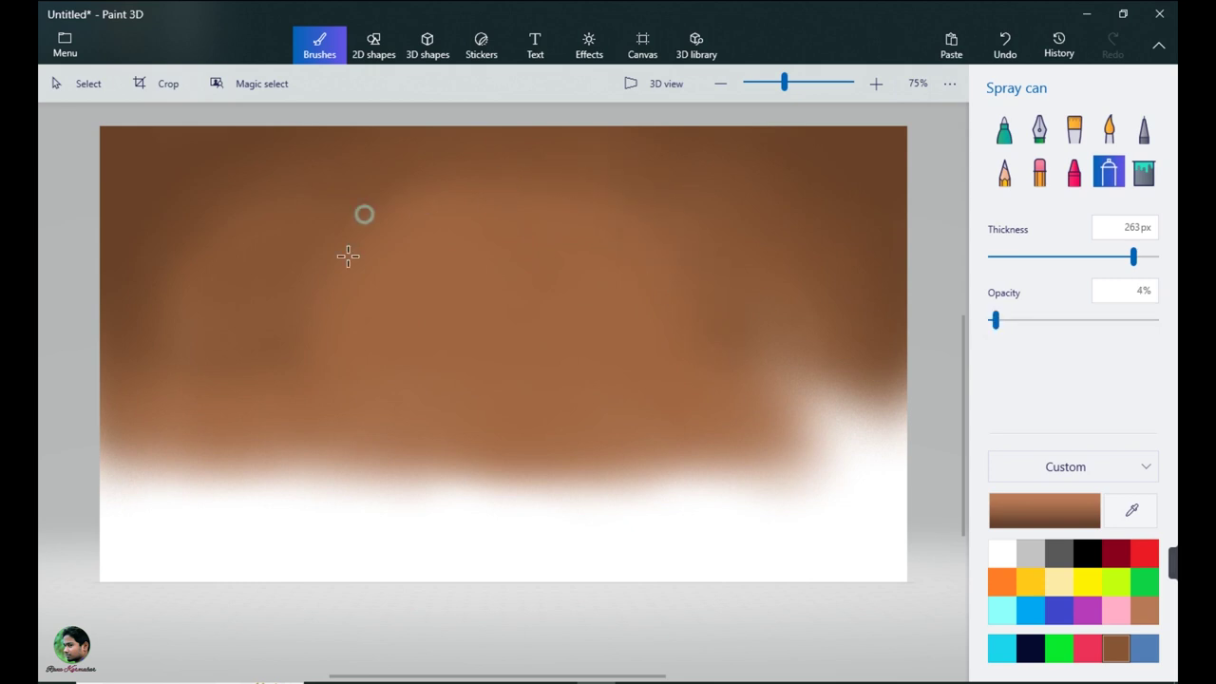
{"action": "mouse_move", "coordinate": [347, 256]}
{"action": "left_mouse_down"}
{"action": "mouse_move", "coordinate": [417, 185]}
{"action": "mouse_move", "coordinate": [686, 271]}
{"action": "left_mouse_up"}
Blend the darker edges of the sky into its centre by sampling dark and medium browns from the canvas and spraying them lightly
{"action": "left_click", "coordinate": [1137, 524]}
{"action": "left_click", "coordinate": [238, 201]}
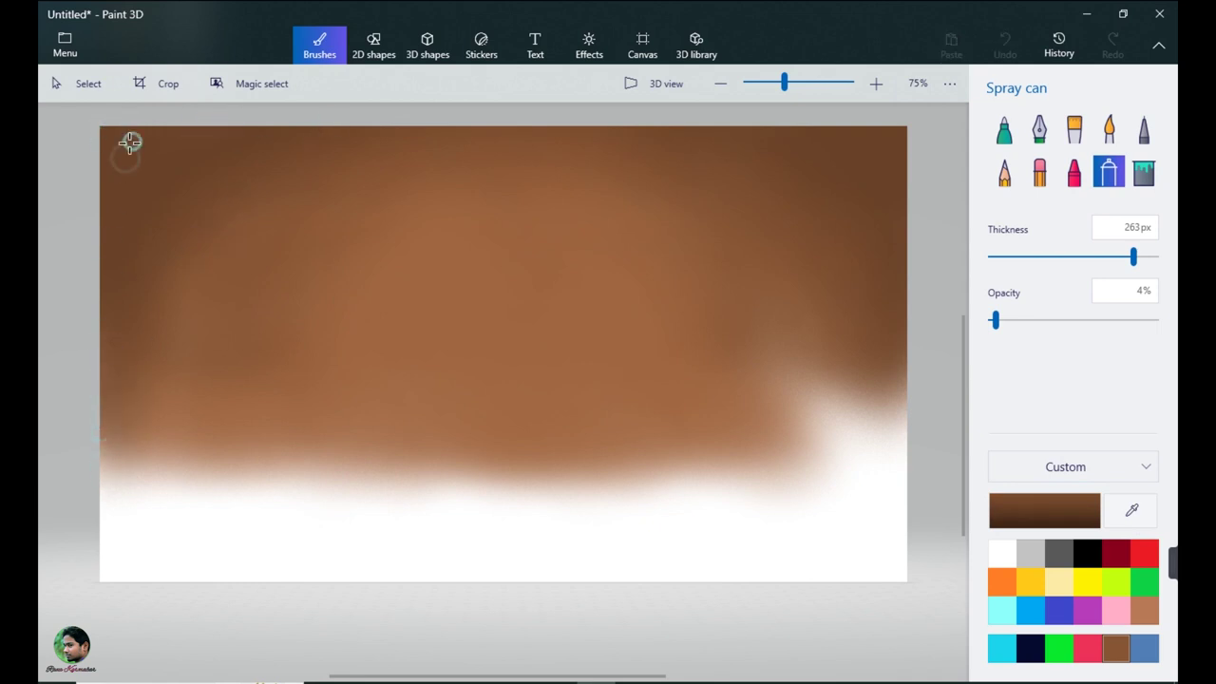
{"action": "left_click", "coordinate": [1130, 512]}
{"action": "left_click", "coordinate": [628, 256]}
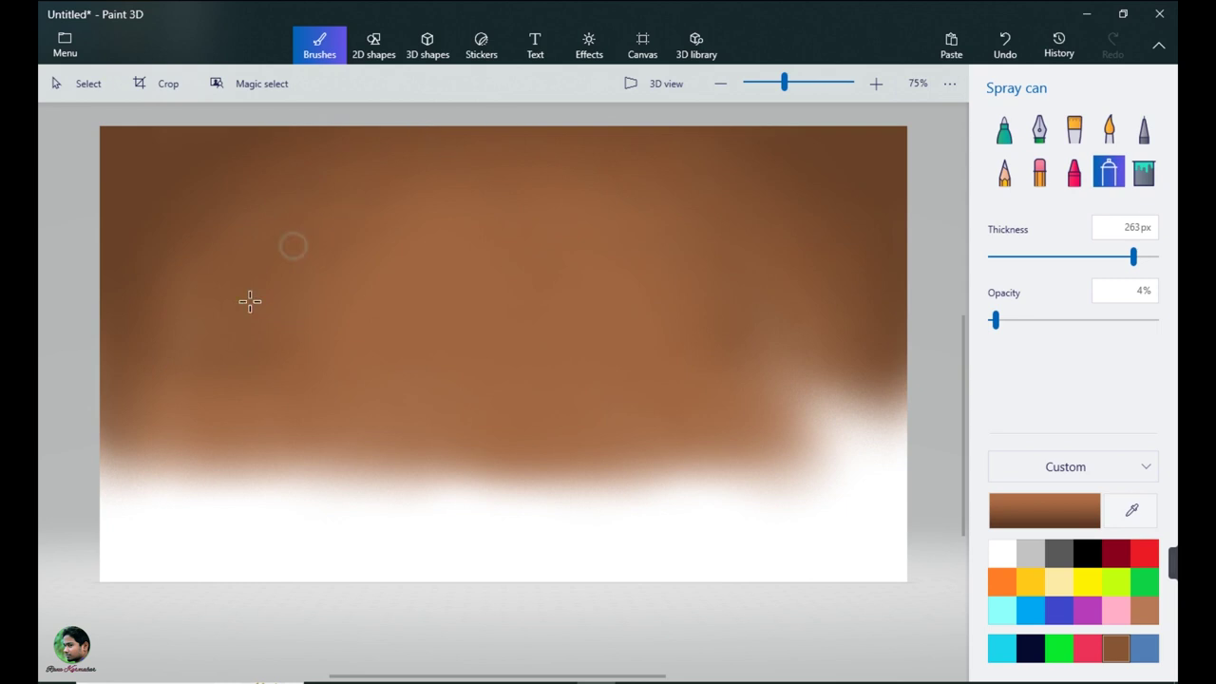
Sample the reddish brown at the sky's centre, raise the spray opacity, and cover the white gap on the sky's right side
{"action": "left_click", "coordinate": [1130, 511]}
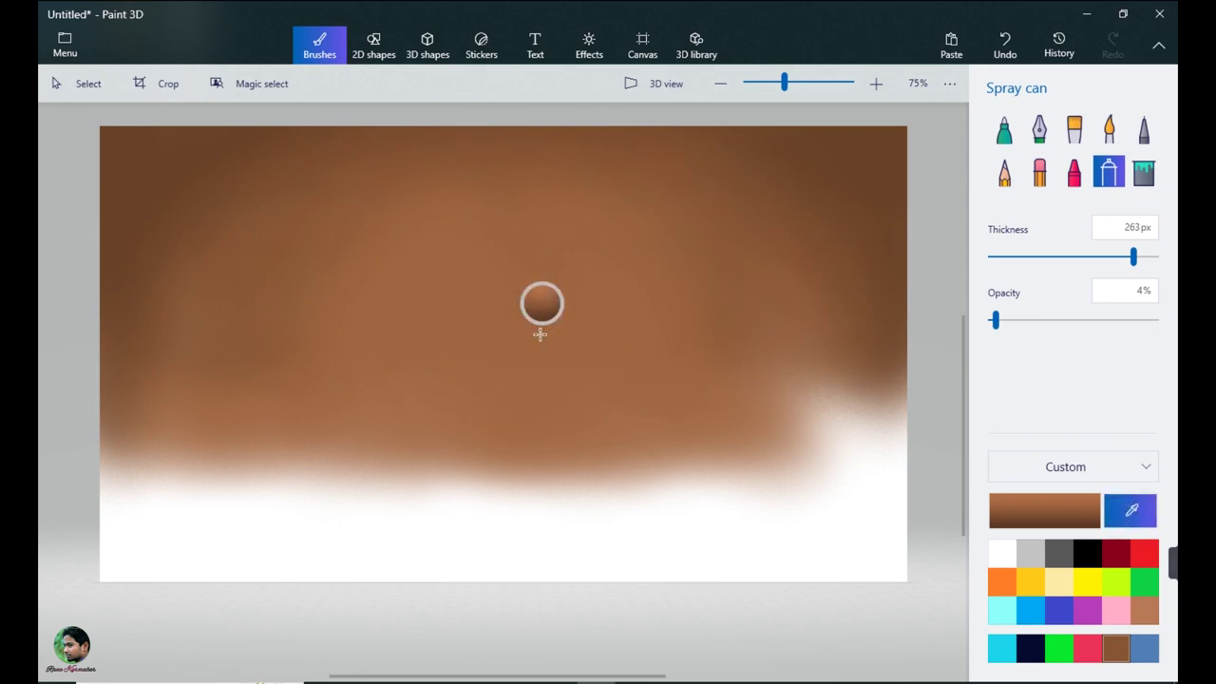
{"action": "left_click", "coordinate": [540, 334]}
{"action": "left_click_drag", "start_coordinate": [996, 320], "coordinate": [1011, 320]}
{"action": "left_click_drag", "start_coordinate": [738, 382], "coordinate": [833, 406]}
Mix a lighter tan brown from the current colour and spray a bright area at the centre of the sky
{"action": "left_click", "coordinate": [1045, 511]}
{"action": "left_click", "coordinate": [567, 276]}
{"action": "left_click", "coordinate": [540, 502]}
{"action": "mouse_move", "coordinate": [484, 340]}
{"action": "left_mouse_down"}
{"action": "mouse_move", "coordinate": [496, 377]}
{"action": "mouse_move", "coordinate": [553, 421]}
{"action": "mouse_move", "coordinate": [528, 292]}
{"action": "left_mouse_up"}
Spread the light brown around the central bright area and towards the sky's lower edge with the spray opacity at 6%
{"action": "left_click_drag", "start_coordinate": [1009, 320], "coordinate": [998, 320]}
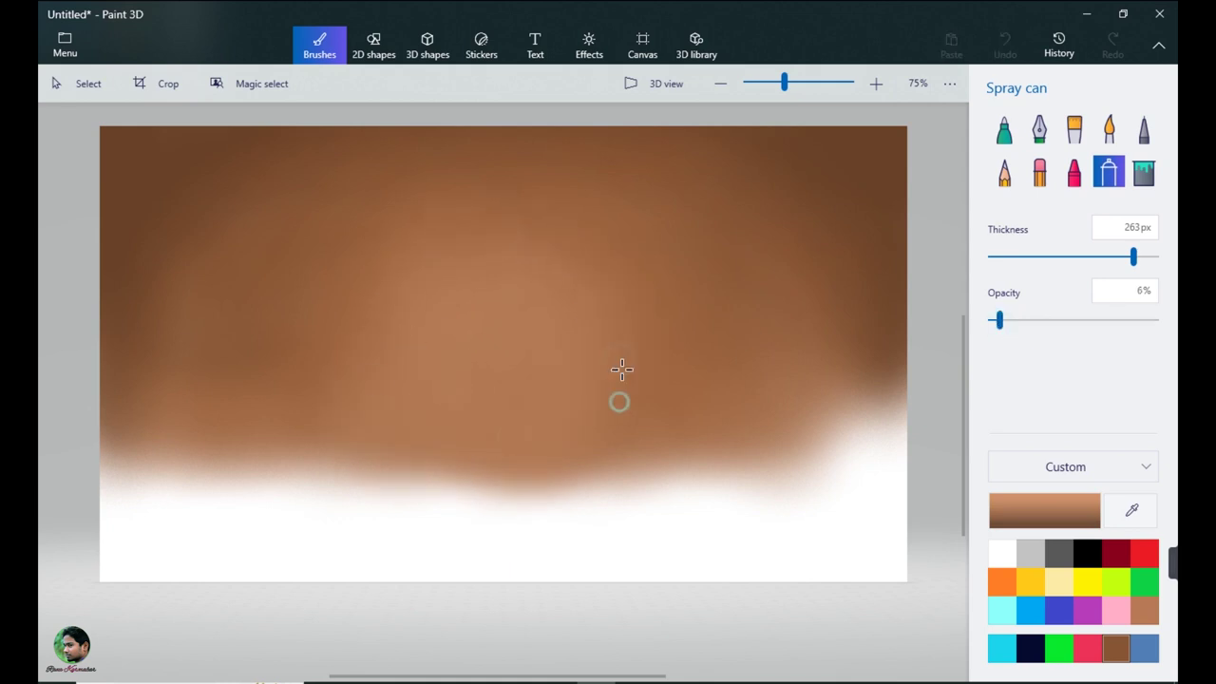
{"action": "left_click", "coordinate": [480, 356]}
{"action": "left_click", "coordinate": [547, 362]}
{"action": "left_click", "coordinate": [543, 259]}
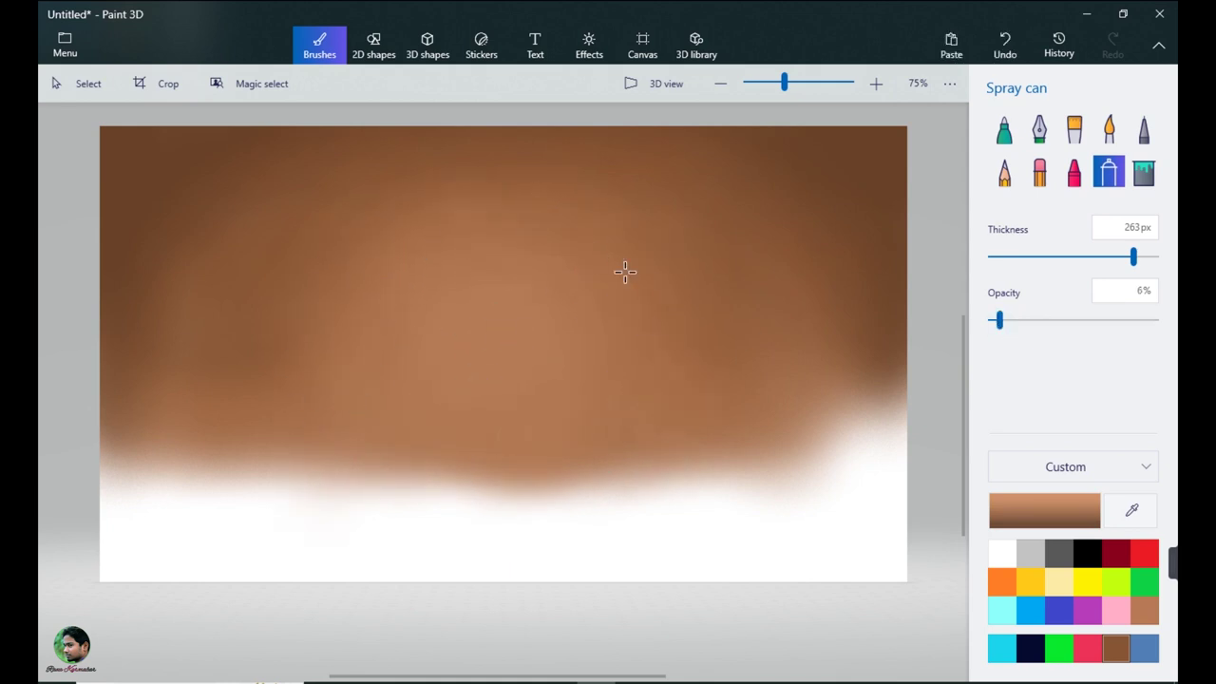
{"action": "left_click", "coordinate": [429, 405]}
{"action": "left_click", "coordinate": [651, 380]}
{"action": "left_click", "coordinate": [663, 454]}
{"action": "left_click", "coordinate": [576, 457]}
{"action": "left_click", "coordinate": [622, 344]}
{"action": "left_click", "coordinate": [615, 427]}
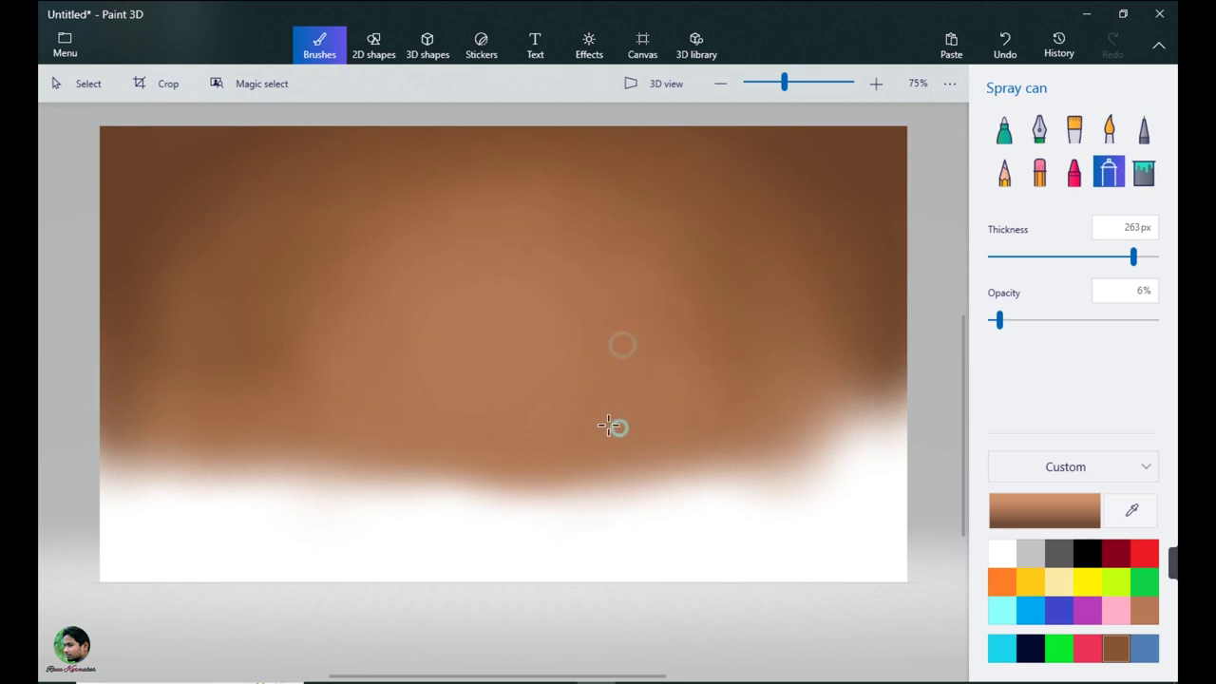
{"action": "left_click", "coordinate": [395, 455]}
{"action": "left_click", "coordinate": [373, 44]}
{"action": "left_click", "coordinate": [1013, 214]}
{"action": "left_click_drag", "start_coordinate": [421, 236], "coordinate": [744, 552]}
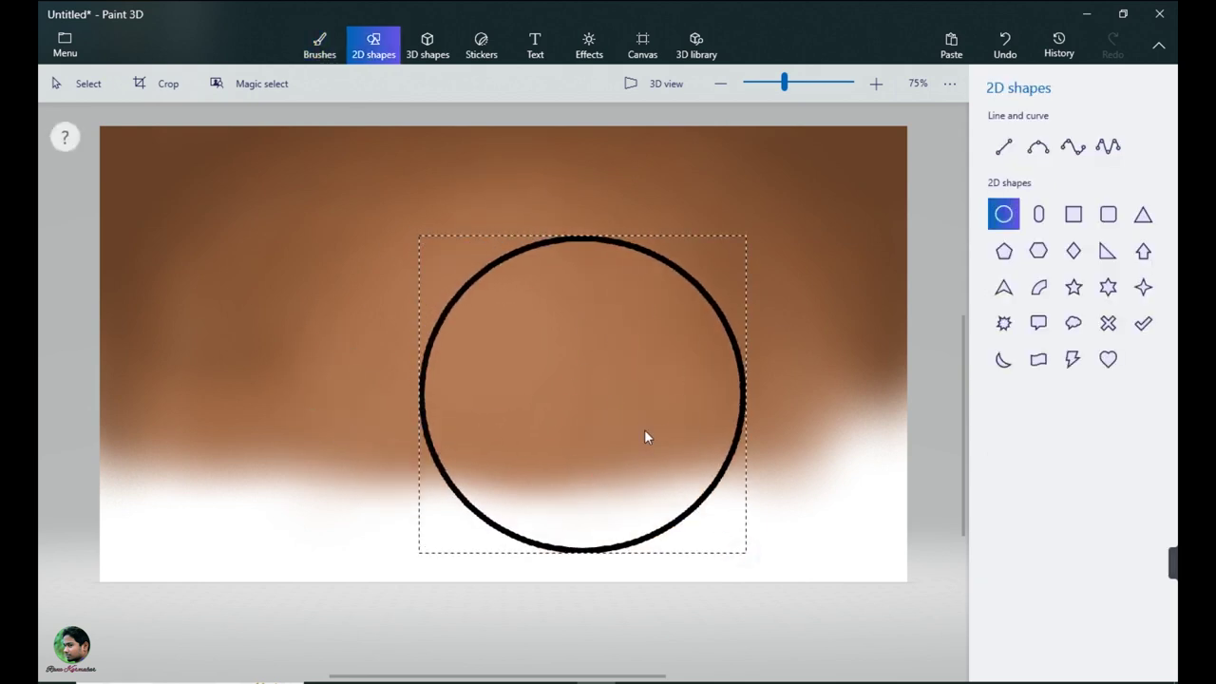
{"action": "left_click_drag", "start_coordinate": [640, 418], "coordinate": [571, 384]}
{"action": "left_click", "coordinate": [1004, 160]}
{"action": "left_click", "coordinate": [1150, 275]}
{"action": "left_click", "coordinate": [1004, 233]}
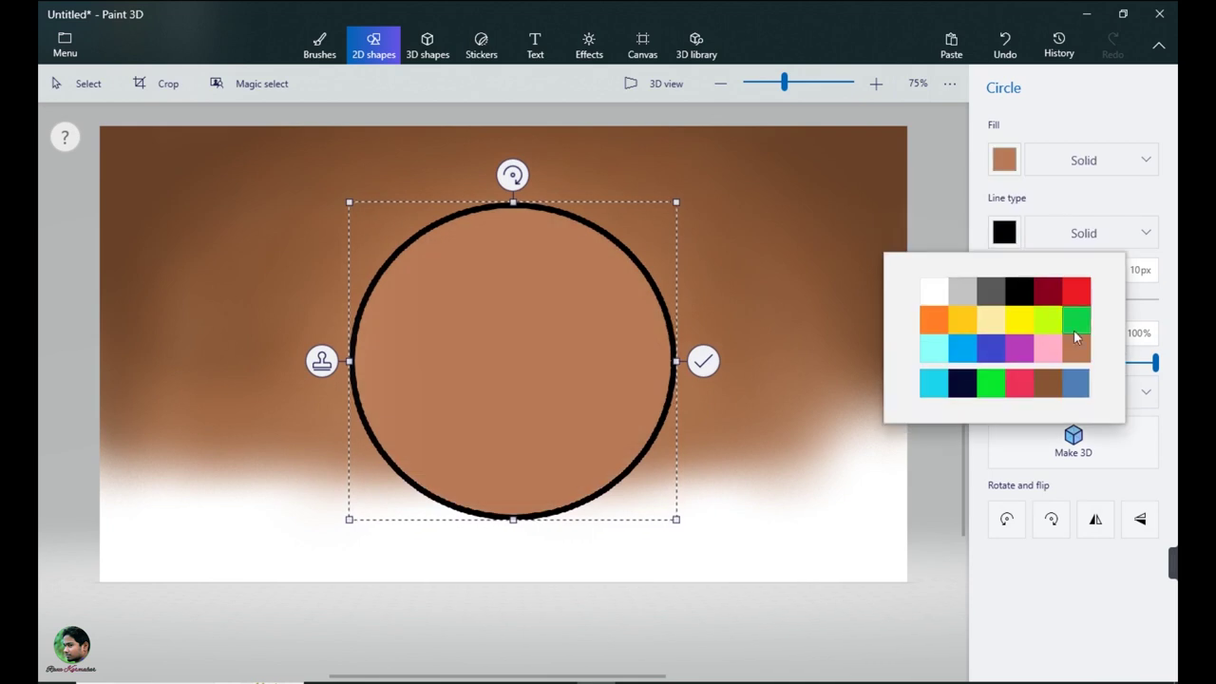
{"action": "left_click", "coordinate": [1150, 348]}
{"action": "left_click", "coordinate": [319, 45]}
{"action": "left_click", "coordinate": [1037, 508]}
{"action": "left_click_drag", "start_coordinate": [567, 275], "coordinate": [519, 233]}
{"action": "left_click", "coordinate": [524, 508]}
{"action": "left_click", "coordinate": [1143, 172]}
{"action": "left_click", "coordinate": [542, 351]}
{"action": "key", "text": "ctrl+z"}
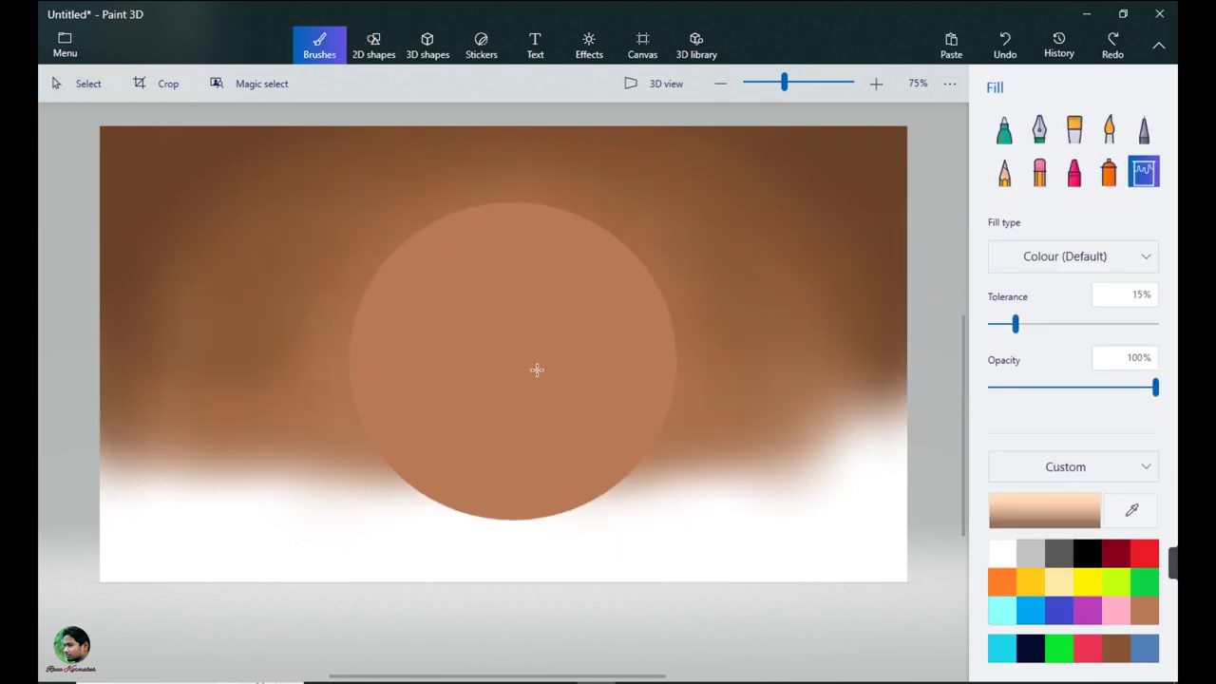
{"action": "left_click", "coordinate": [536, 370]}
{"action": "key", "text": "ctrl+z"}
{"action": "key", "text": "ctrl+z"}
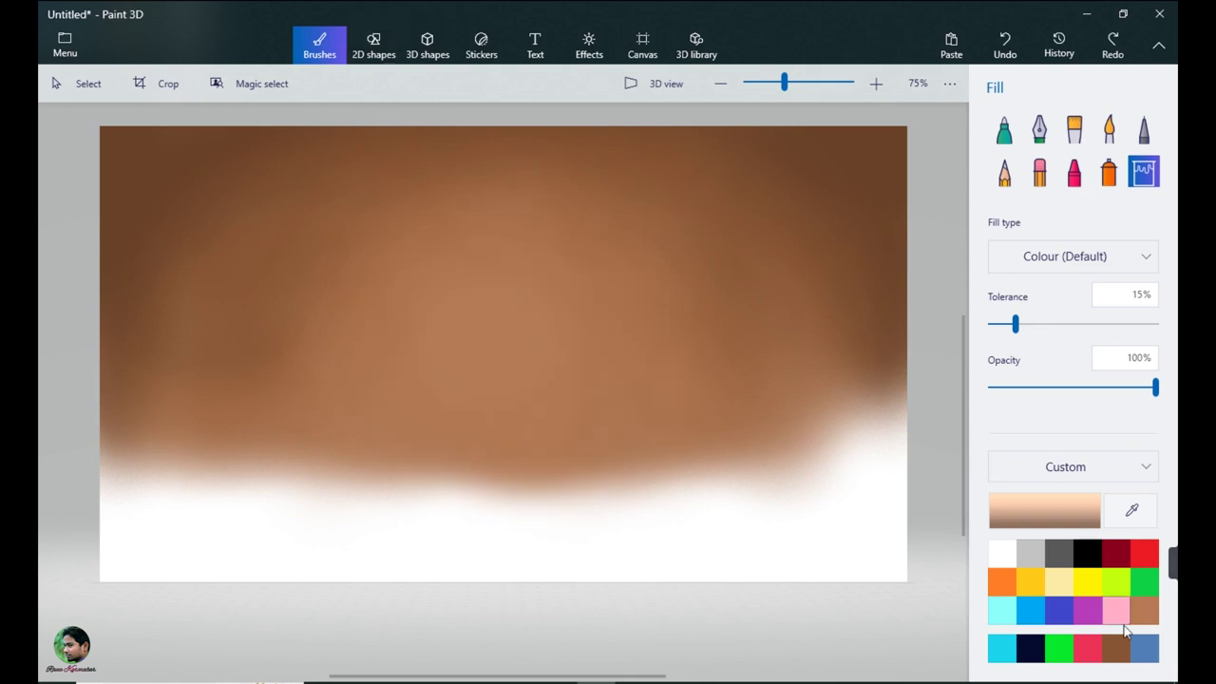
Redefine the blue custom palette colour as golden yellow, hex f1c772
{"action": "left_click", "coordinate": [1144, 650]}
{"action": "double_click", "coordinate": [1144, 650]}
{"action": "left_click", "coordinate": [470, 455]}
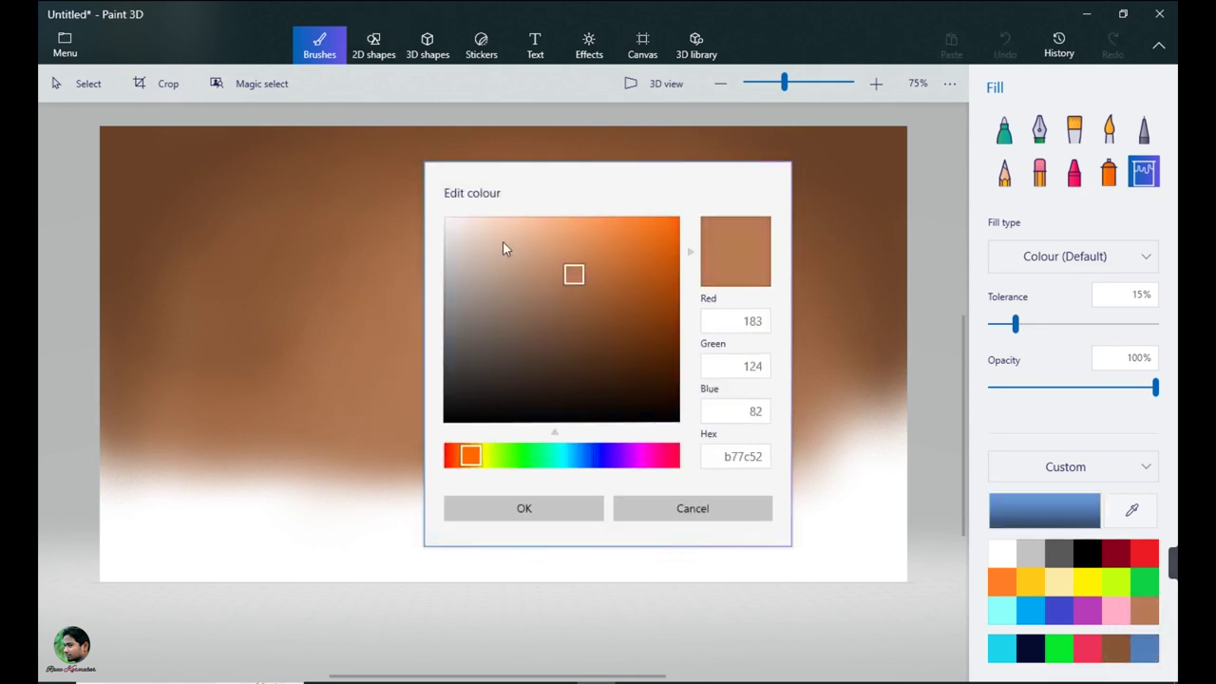
{"action": "mouse_move", "coordinate": [504, 245]}
{"action": "left_mouse_down"}
{"action": "mouse_move", "coordinate": [571, 225]}
{"action": "mouse_move", "coordinate": [532, 226]}
{"action": "mouse_move", "coordinate": [567, 227]}
{"action": "left_mouse_up"}
{"action": "left_click", "coordinate": [482, 456]}
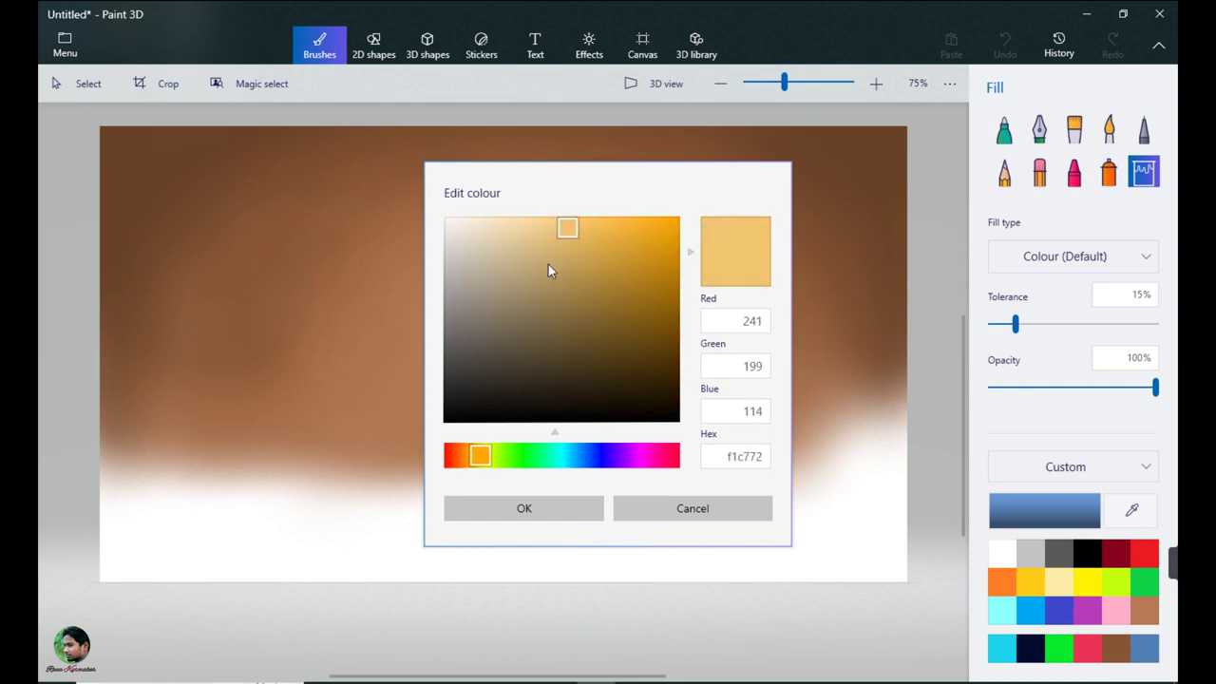
{"action": "left_click", "coordinate": [565, 508]}
Draw a large sun circle at the lower centre of the sky with golden yellow fill and outline
{"action": "left_click", "coordinate": [374, 45]}
{"action": "left_click_drag", "start_coordinate": [425, 241], "coordinate": [716, 519]}
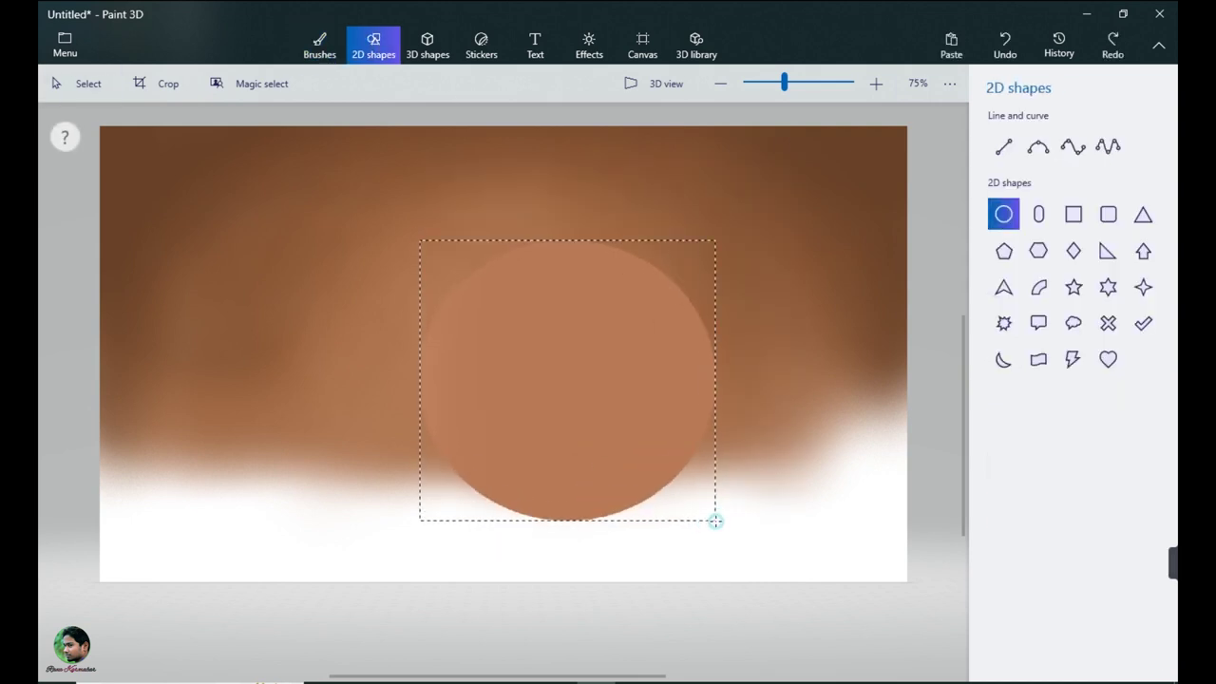
{"action": "mouse_move", "coordinate": [646, 432]}
{"action": "left_mouse_down"}
{"action": "mouse_move", "coordinate": [592, 415]}
{"action": "mouse_move", "coordinate": [588, 440]}
{"action": "left_mouse_up"}
{"action": "left_click", "coordinate": [1000, 166]}
{"action": "left_click", "coordinate": [1077, 309]}
{"action": "left_click", "coordinate": [1004, 232]}
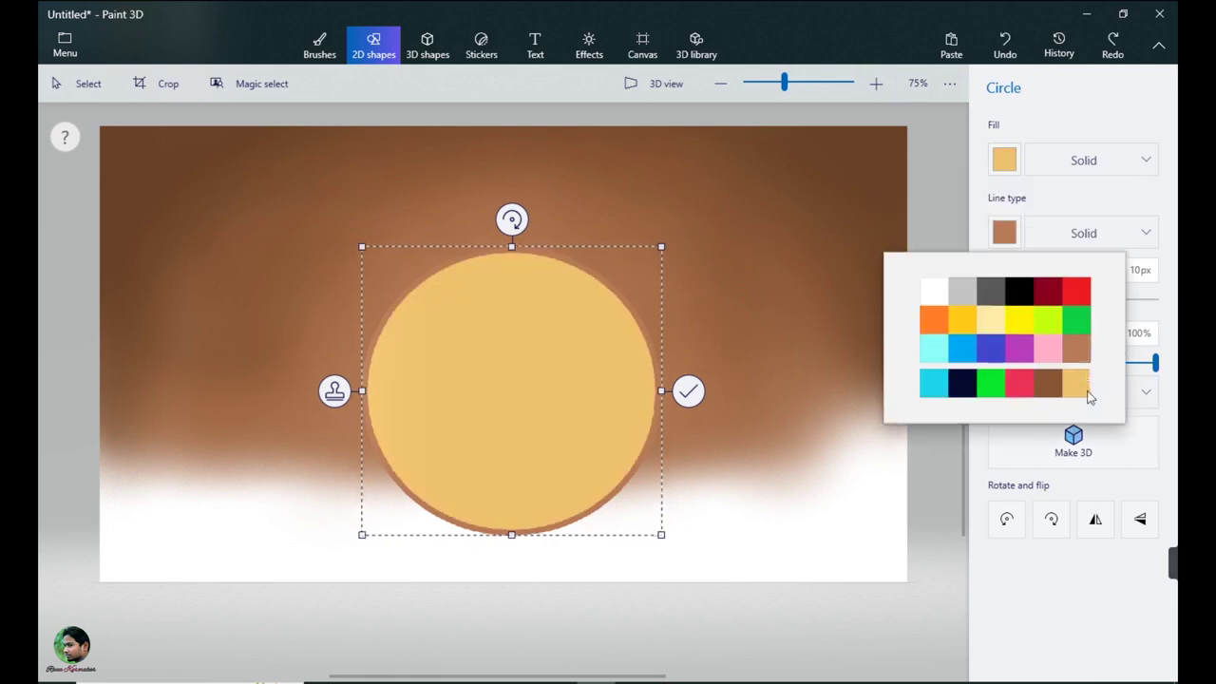
{"action": "left_click", "coordinate": [1083, 388]}
{"action": "left_click_drag", "start_coordinate": [521, 382], "coordinate": [518, 380]}
{"action": "left_click", "coordinate": [712, 208]}
Spray a golden glow around the sun's edge at 6% opacity, using 95 px and 136 px thickness
{"action": "left_click", "coordinate": [320, 44]}
{"action": "left_click", "coordinate": [1109, 173]}
{"action": "left_click", "coordinate": [1032, 258]}
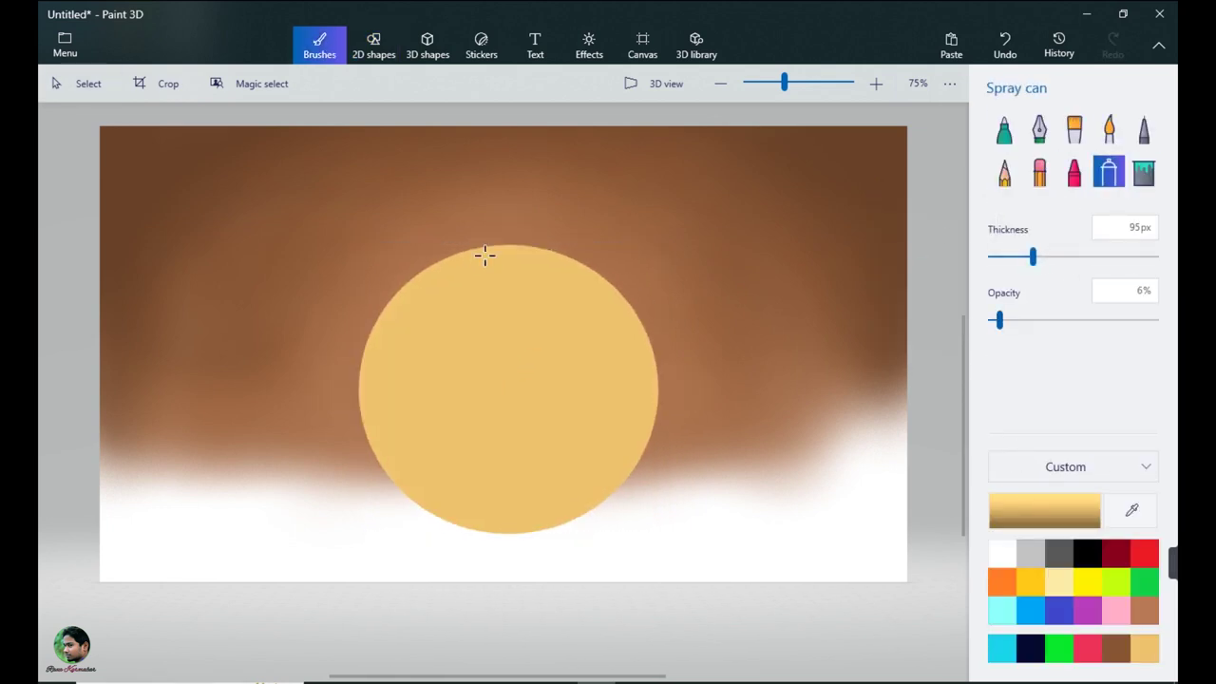
{"action": "left_click_drag", "start_coordinate": [503, 291], "coordinate": [604, 296]}
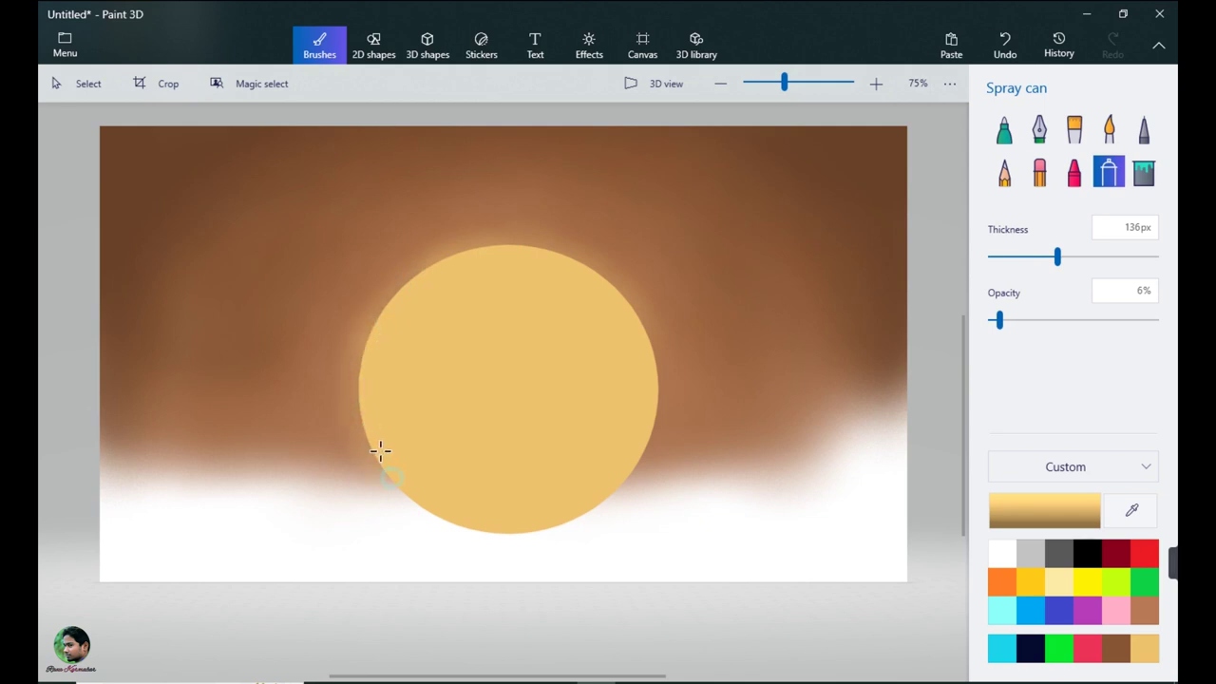
{"action": "mouse_move", "coordinate": [505, 253]}
{"action": "left_mouse_down"}
{"action": "mouse_move", "coordinate": [445, 261]}
{"action": "mouse_move", "coordinate": [518, 249]}
{"action": "left_mouse_up"}
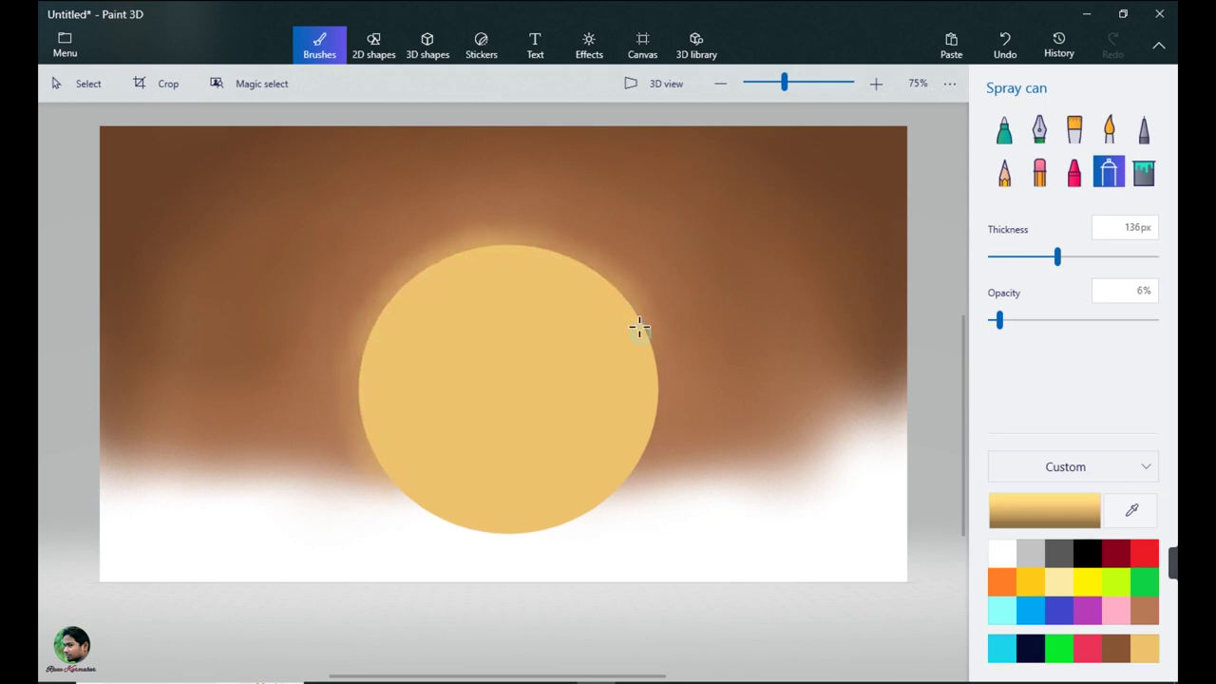
{"action": "left_click_drag", "start_coordinate": [652, 380], "coordinate": [633, 460]}
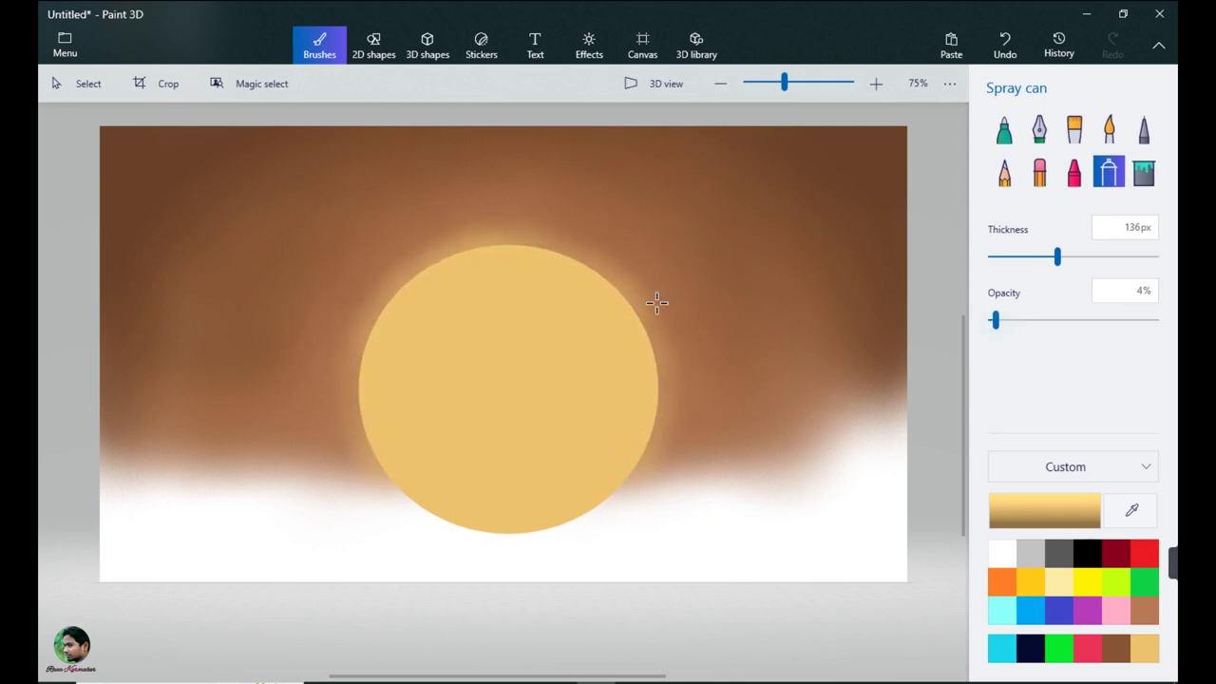
Widen and soften the golden halo around the sun with the 136 px spray, lowering the opacity from 4%
{"action": "left_click_drag", "start_coordinate": [593, 252], "coordinate": [677, 357]}
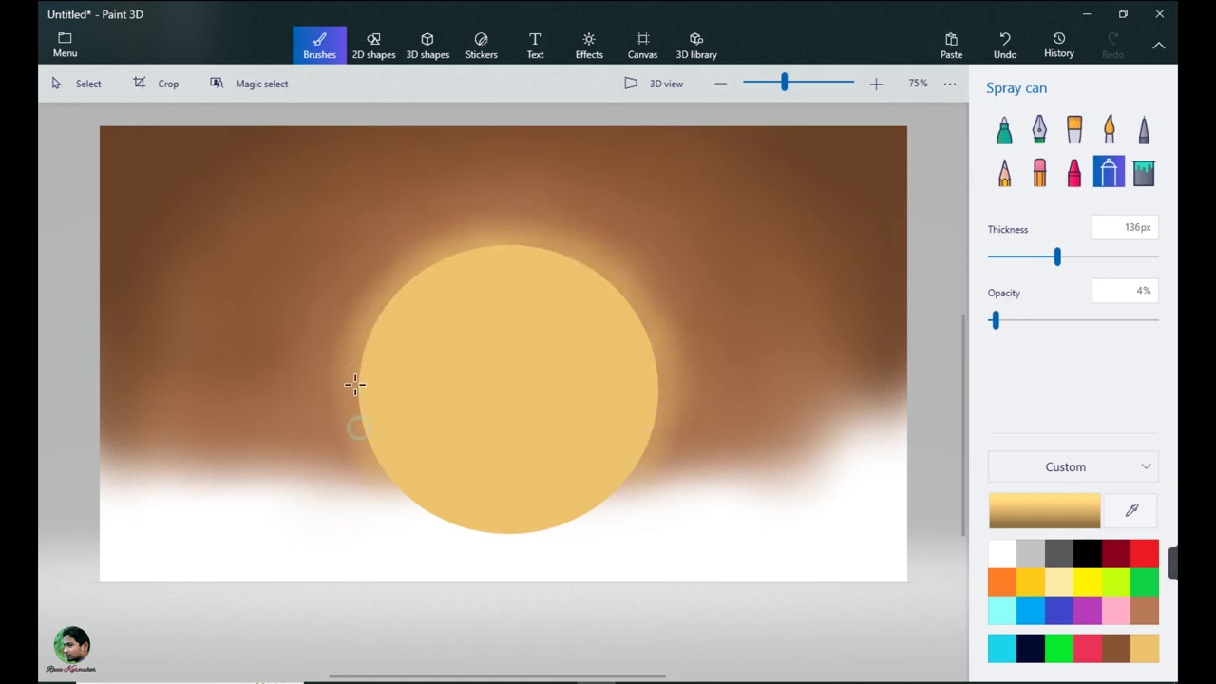
{"action": "left_click_drag", "start_coordinate": [354, 384], "coordinate": [361, 429]}
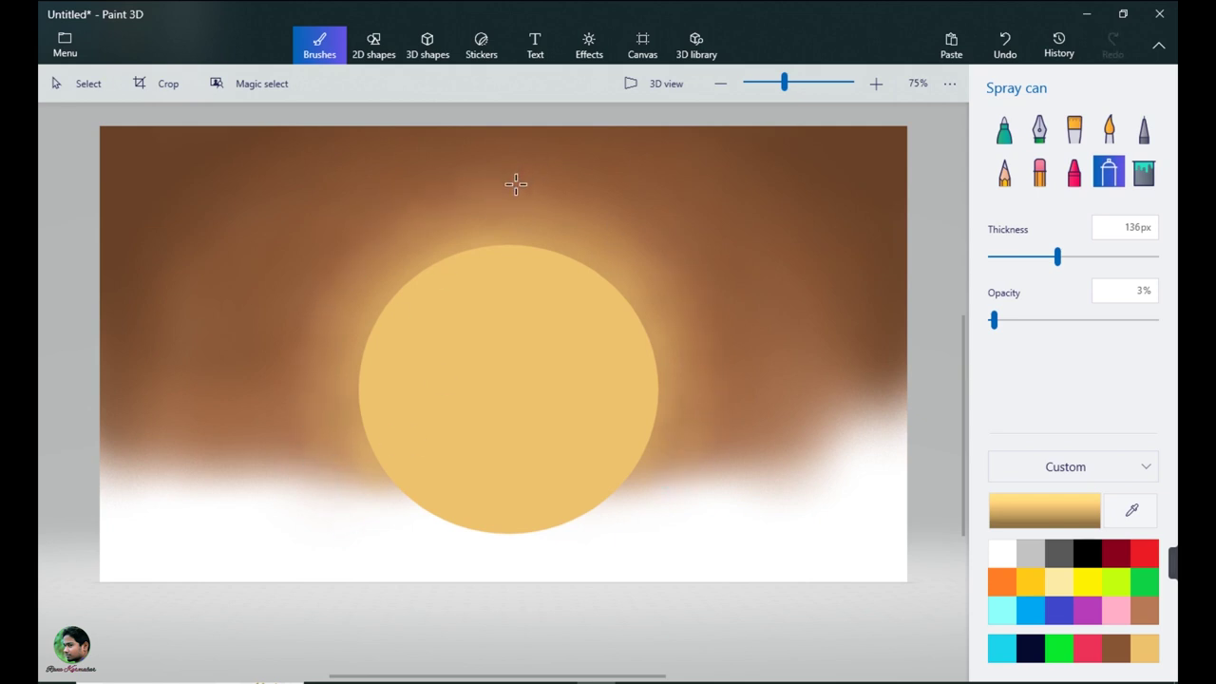
{"action": "left_click_drag", "start_coordinate": [994, 320], "coordinate": [991, 320]}
{"action": "left_click_drag", "start_coordinate": [504, 250], "coordinate": [703, 323]}
{"action": "mouse_move", "coordinate": [385, 210]}
{"action": "left_mouse_down"}
{"action": "mouse_move", "coordinate": [348, 232]}
{"action": "mouse_move", "coordinate": [427, 264]}
{"action": "left_mouse_up"}
{"action": "left_click", "coordinate": [669, 322]}
{"action": "left_click", "coordinate": [664, 431]}
Switch to the Marker and mix a darker brown from the colour sampled in the sky's upper-left corner
{"action": "left_click", "coordinate": [1004, 131]}
{"action": "left_click", "coordinate": [1128, 511]}
{"action": "left_click", "coordinate": [115, 144]}
{"action": "left_click", "coordinate": [1045, 511]}
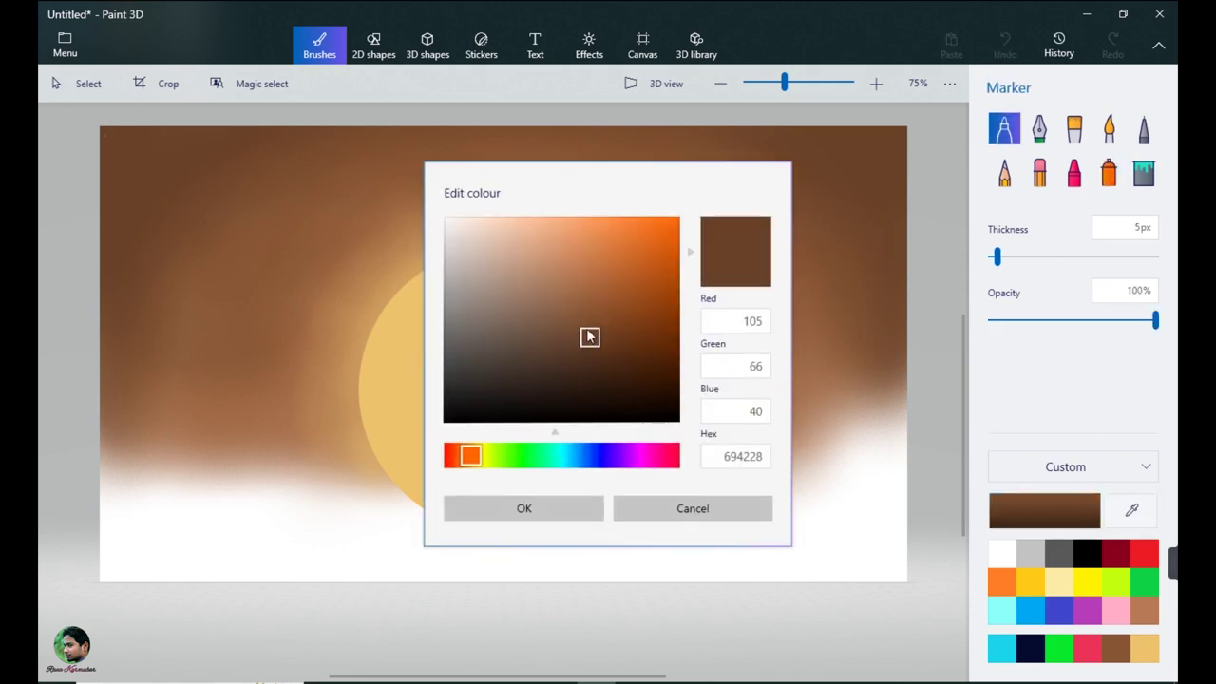
{"action": "left_click", "coordinate": [586, 358]}
{"action": "left_click", "coordinate": [537, 504]}
Outline jagged mountains descending from the left across the sun and rising again at the right with a 2 px marker
{"action": "left_click_drag", "start_coordinate": [996, 258], "coordinate": [993, 258]}
{"action": "mouse_move", "coordinate": [101, 290]}
{"action": "left_mouse_down"}
{"action": "mouse_move", "coordinate": [177, 276]}
{"action": "mouse_move", "coordinate": [384, 327]}
{"action": "left_mouse_up"}
{"action": "left_click_drag", "start_coordinate": [520, 448], "coordinate": [725, 483]}
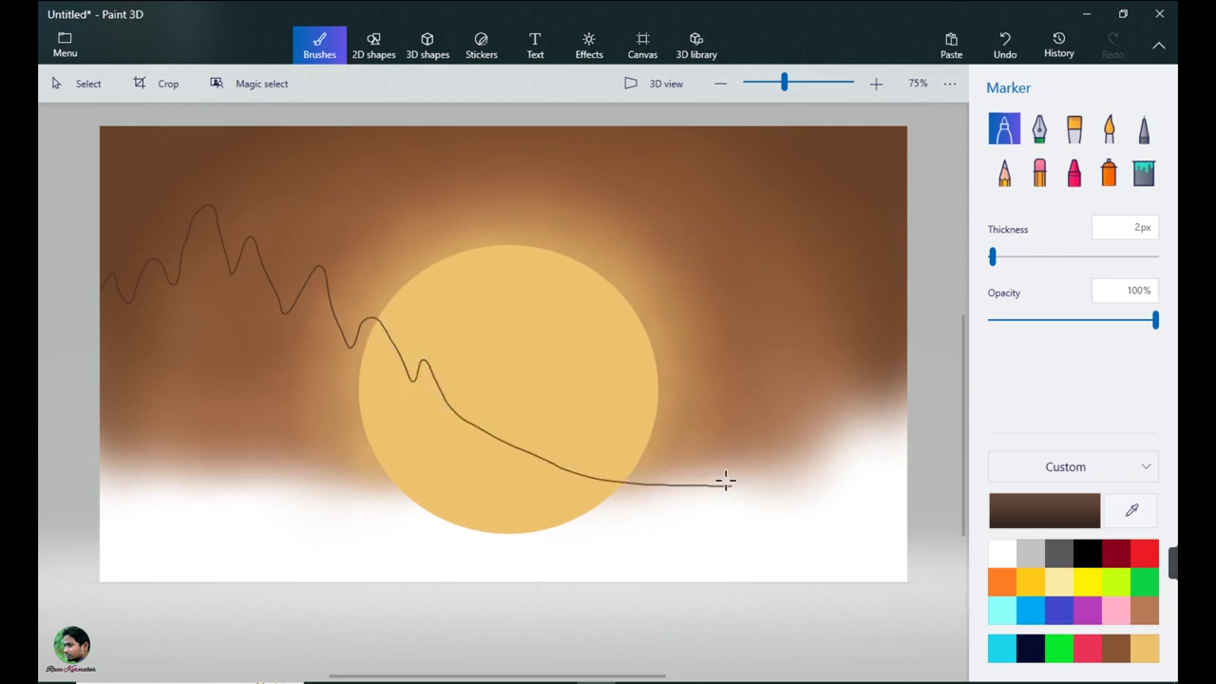
{"action": "left_click_drag", "start_coordinate": [708, 423], "coordinate": [897, 290]}
Fill both mountain ranges with dark brown, using a 5 px marker along the peaks and 19 px for the larger areas
{"action": "mouse_move", "coordinate": [76, 304]}
{"action": "left_mouse_down"}
{"action": "mouse_move", "coordinate": [110, 280]}
{"action": "mouse_move", "coordinate": [123, 304]}
{"action": "mouse_move", "coordinate": [114, 279]}
{"action": "mouse_move", "coordinate": [144, 272]}
{"action": "mouse_move", "coordinate": [131, 305]}
{"action": "mouse_move", "coordinate": [112, 283]}
{"action": "mouse_move", "coordinate": [107, 300]}
{"action": "mouse_move", "coordinate": [123, 318]}
{"action": "mouse_move", "coordinate": [158, 264]}
{"action": "mouse_move", "coordinate": [166, 309]}
{"action": "mouse_move", "coordinate": [104, 331]}
{"action": "mouse_move", "coordinate": [158, 306]}
{"action": "mouse_move", "coordinate": [209, 203]}
{"action": "mouse_move", "coordinate": [193, 283]}
{"action": "mouse_move", "coordinate": [241, 269]}
{"action": "mouse_move", "coordinate": [247, 239]}
{"action": "mouse_move", "coordinate": [258, 262]}
{"action": "mouse_move", "coordinate": [244, 257]}
{"action": "mouse_move", "coordinate": [241, 280]}
{"action": "mouse_move", "coordinate": [273, 290]}
{"action": "left_mouse_up"}
{"action": "left_click", "coordinate": [997, 262]}
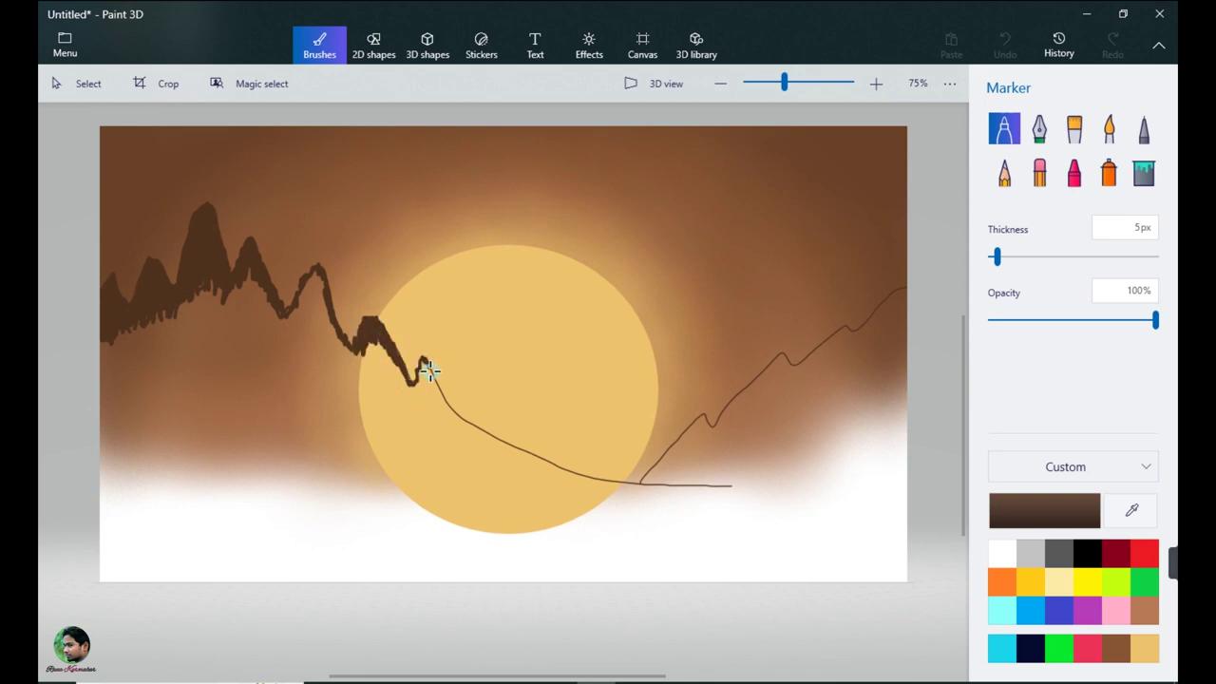
{"action": "left_click_drag", "start_coordinate": [429, 370], "coordinate": [447, 415]}
{"action": "left_click_drag", "start_coordinate": [996, 256], "coordinate": [1021, 256]}
{"action": "mouse_move", "coordinate": [204, 299]}
{"action": "left_mouse_down"}
{"action": "mouse_move", "coordinate": [101, 317]}
{"action": "mouse_move", "coordinate": [190, 342]}
{"action": "mouse_move", "coordinate": [240, 326]}
{"action": "mouse_move", "coordinate": [104, 389]}
{"action": "mouse_move", "coordinate": [301, 294]}
{"action": "mouse_move", "coordinate": [266, 320]}
{"action": "mouse_move", "coordinate": [331, 349]}
{"action": "mouse_move", "coordinate": [198, 390]}
{"action": "mouse_move", "coordinate": [307, 356]}
{"action": "mouse_move", "coordinate": [399, 398]}
{"action": "mouse_move", "coordinate": [415, 390]}
{"action": "mouse_move", "coordinate": [461, 428]}
{"action": "mouse_move", "coordinate": [532, 456]}
{"action": "mouse_move", "coordinate": [677, 489]}
{"action": "mouse_move", "coordinate": [472, 439]}
{"action": "mouse_move", "coordinate": [393, 393]}
{"action": "mouse_move", "coordinate": [637, 491]}
{"action": "mouse_move", "coordinate": [731, 495]}
{"action": "left_mouse_up"}
{"action": "mouse_move", "coordinate": [113, 461]}
{"action": "left_mouse_down"}
{"action": "mouse_move", "coordinate": [131, 418]}
{"action": "mouse_move", "coordinate": [256, 415]}
{"action": "mouse_move", "coordinate": [619, 507]}
{"action": "mouse_move", "coordinate": [722, 495]}
{"action": "mouse_move", "coordinate": [125, 456]}
{"action": "mouse_move", "coordinate": [326, 428]}
{"action": "mouse_move", "coordinate": [542, 510]}
{"action": "mouse_move", "coordinate": [366, 448]}
{"action": "mouse_move", "coordinate": [453, 483]}
{"action": "mouse_move", "coordinate": [662, 491]}
{"action": "mouse_move", "coordinate": [678, 453]}
{"action": "mouse_move", "coordinate": [651, 477]}
{"action": "mouse_move", "coordinate": [743, 396]}
{"action": "mouse_move", "coordinate": [743, 413]}
{"action": "mouse_move", "coordinate": [700, 440]}
{"action": "mouse_move", "coordinate": [890, 314]}
{"action": "mouse_move", "coordinate": [895, 412]}
{"action": "mouse_move", "coordinate": [868, 345]}
{"action": "mouse_move", "coordinate": [710, 452]}
{"action": "mouse_move", "coordinate": [795, 390]}
{"action": "mouse_move", "coordinate": [898, 488]}
{"action": "mouse_move", "coordinate": [801, 443]}
{"action": "mouse_move", "coordinate": [823, 474]}
{"action": "left_mouse_up"}
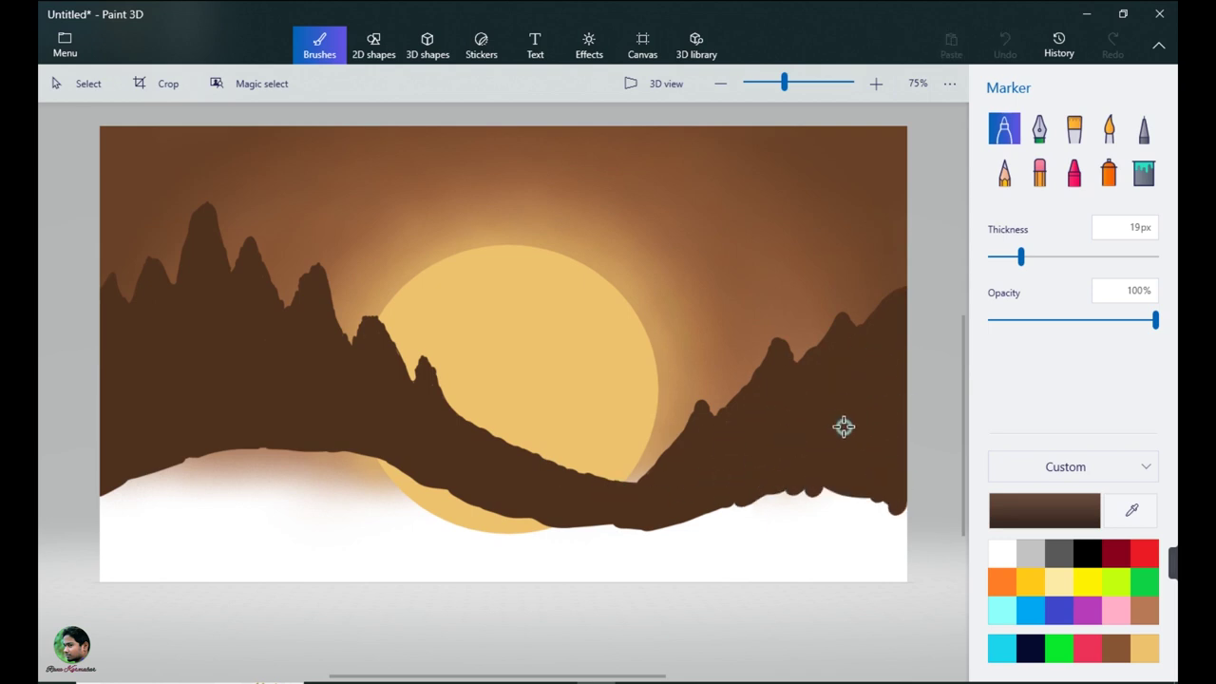
Mix a burnt orange from the sampled sun yellow and set the marker thickness to 2 px
{"action": "left_click", "coordinate": [1131, 510]}
{"action": "left_click", "coordinate": [506, 324]}
{"action": "left_click", "coordinate": [1045, 510]}
{"action": "left_click", "coordinate": [470, 455]}
{"action": "left_click", "coordinate": [624, 229]}
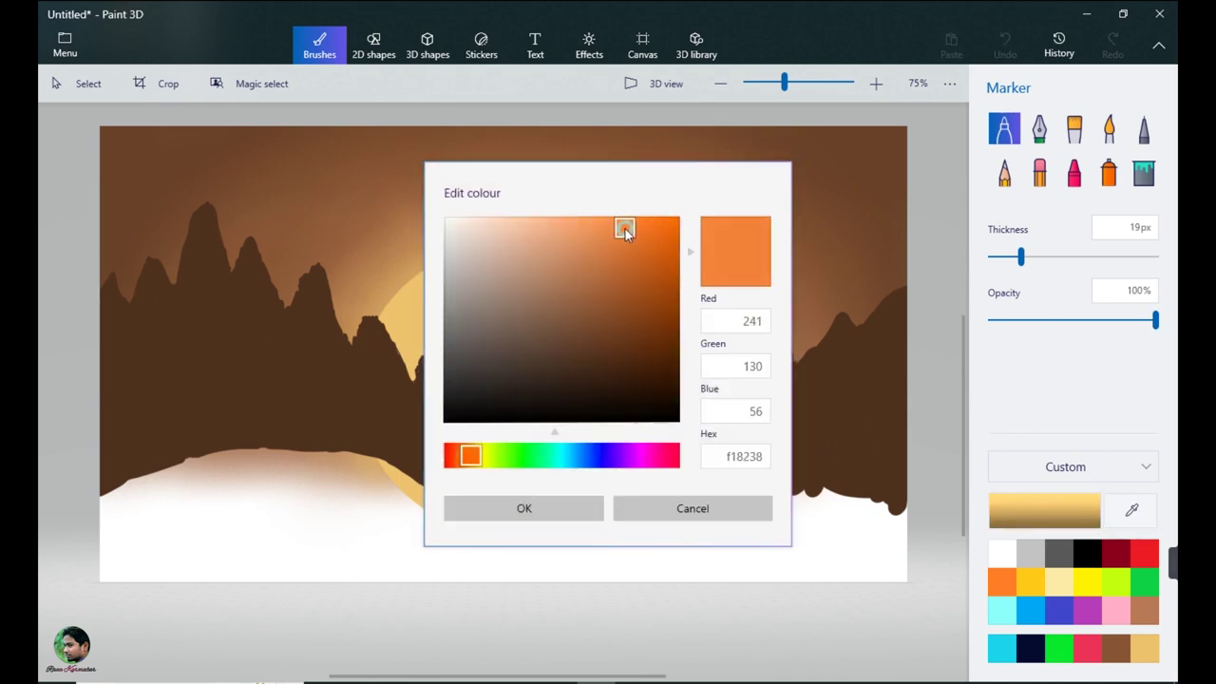
{"action": "left_click", "coordinate": [622, 254]}
{"action": "left_click", "coordinate": [525, 508]}
{"action": "left_click_drag", "start_coordinate": [1020, 257], "coordinate": [992, 256]}
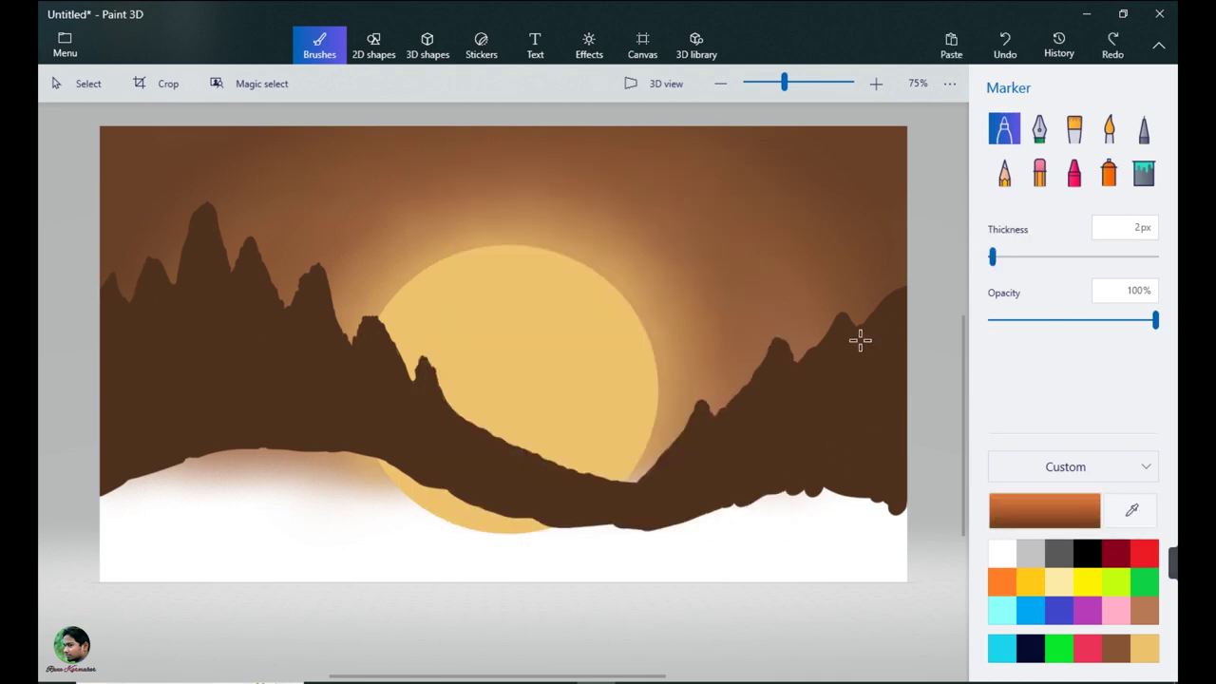
Draw jagged orange ridge lines from the notches between the left mountain peaks down to the range's lower edge
{"action": "mouse_move", "coordinate": [416, 387]}
{"action": "left_mouse_down"}
{"action": "mouse_move", "coordinate": [521, 458]}
{"action": "mouse_move", "coordinate": [567, 513]}
{"action": "left_mouse_up"}
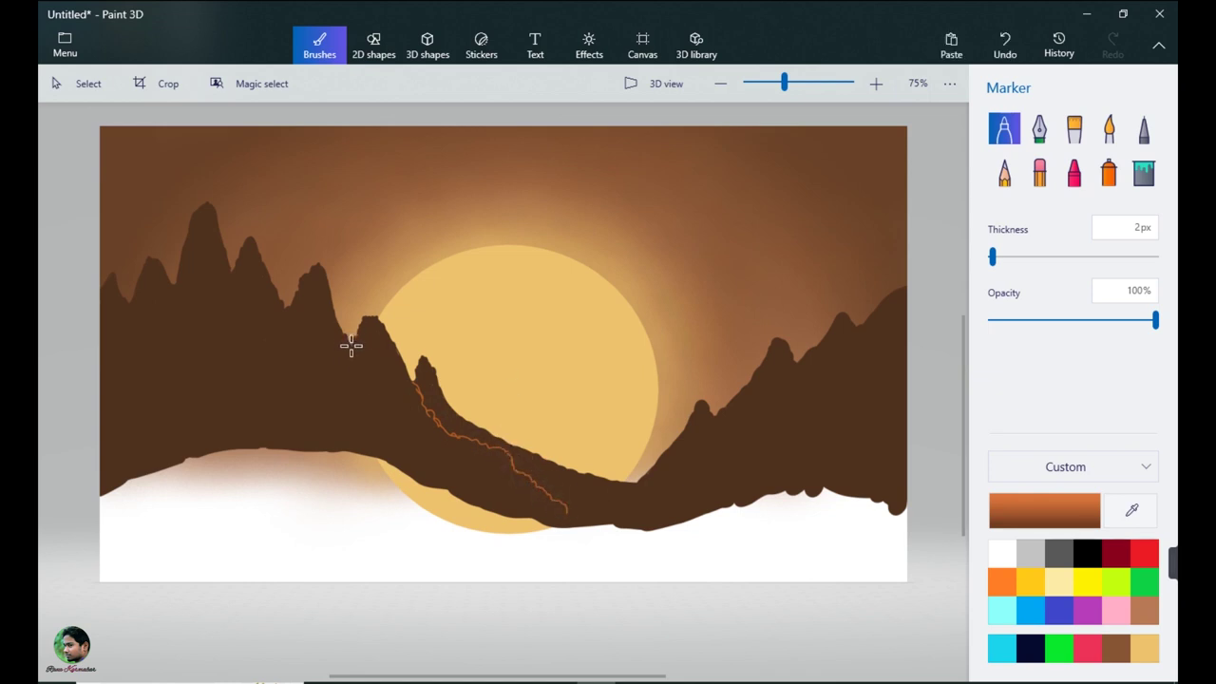
{"action": "left_click_drag", "start_coordinate": [351, 346], "coordinate": [393, 402]}
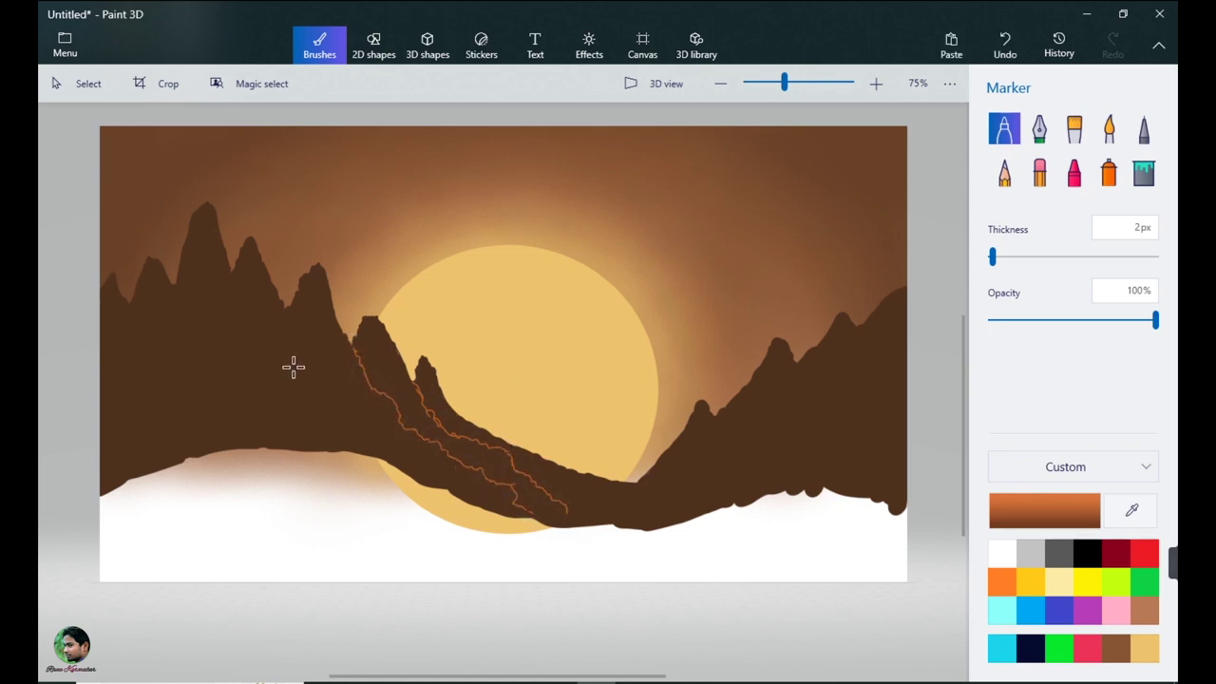
{"action": "mouse_move", "coordinate": [285, 310]}
{"action": "left_mouse_down"}
{"action": "mouse_move", "coordinate": [294, 336]}
{"action": "mouse_move", "coordinate": [422, 472]}
{"action": "left_mouse_up"}
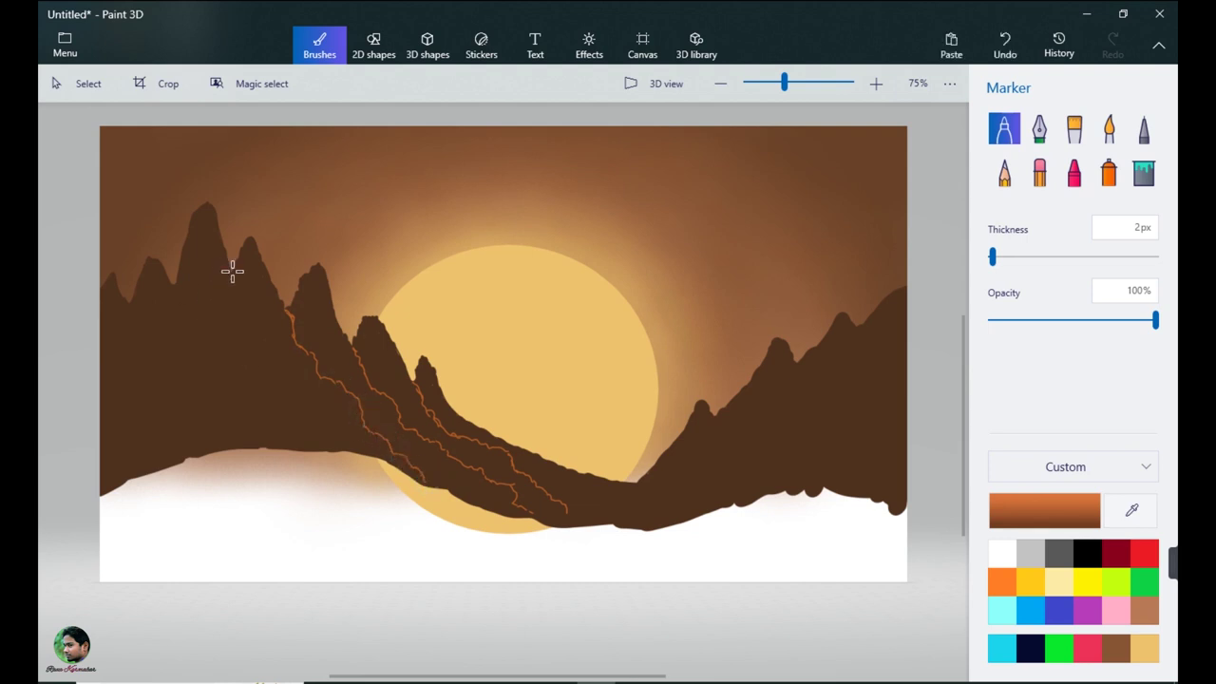
{"action": "mouse_move", "coordinate": [233, 273]}
{"action": "left_mouse_down"}
{"action": "mouse_move", "coordinate": [272, 363]}
{"action": "mouse_move", "coordinate": [338, 437]}
{"action": "left_mouse_up"}
{"action": "mouse_move", "coordinate": [170, 275]}
{"action": "left_mouse_down"}
{"action": "mouse_move", "coordinate": [253, 421]}
{"action": "mouse_move", "coordinate": [290, 448]}
{"action": "left_mouse_up"}
{"action": "mouse_move", "coordinate": [114, 285]}
{"action": "left_mouse_down"}
{"action": "mouse_move", "coordinate": [205, 418]}
{"action": "mouse_move", "coordinate": [254, 454]}
{"action": "left_mouse_up"}
Add shorter orange crack lines between the ridges and along the slopes of the left mountains
{"action": "mouse_move", "coordinate": [444, 458]}
{"action": "left_mouse_down"}
{"action": "mouse_move", "coordinate": [488, 494]}
{"action": "mouse_move", "coordinate": [582, 476]}
{"action": "left_mouse_up"}
{"action": "left_click_drag", "start_coordinate": [405, 443], "coordinate": [453, 470]}
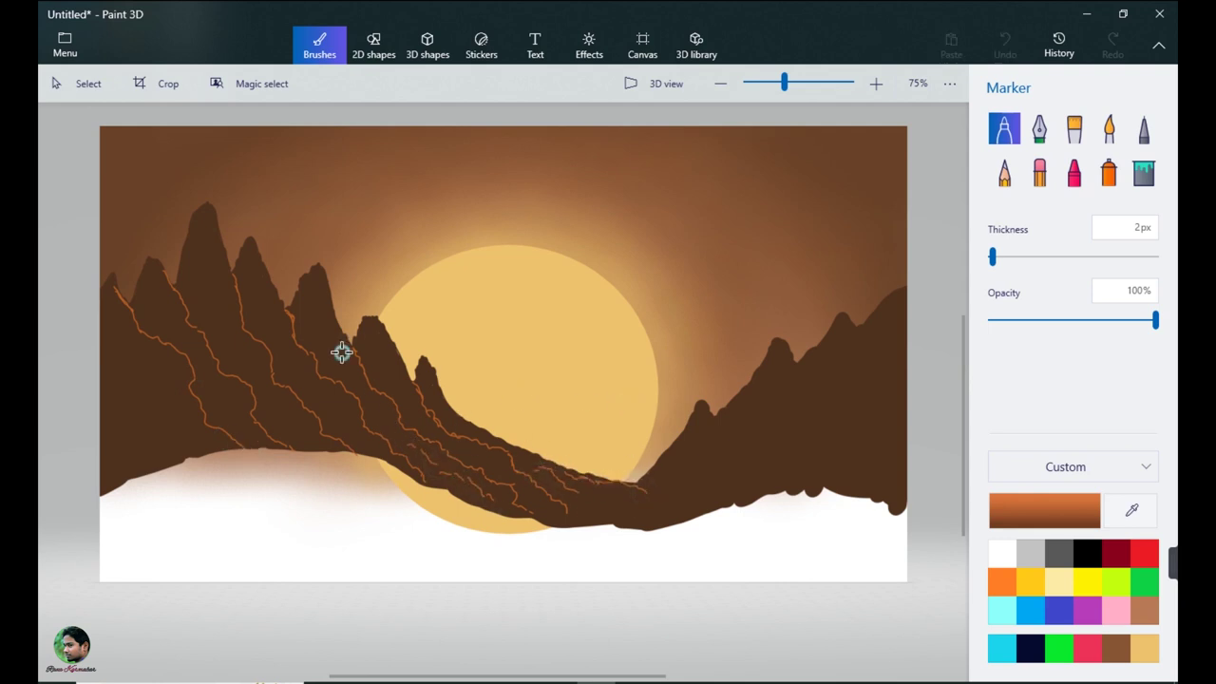
{"action": "left_click", "coordinate": [267, 309]}
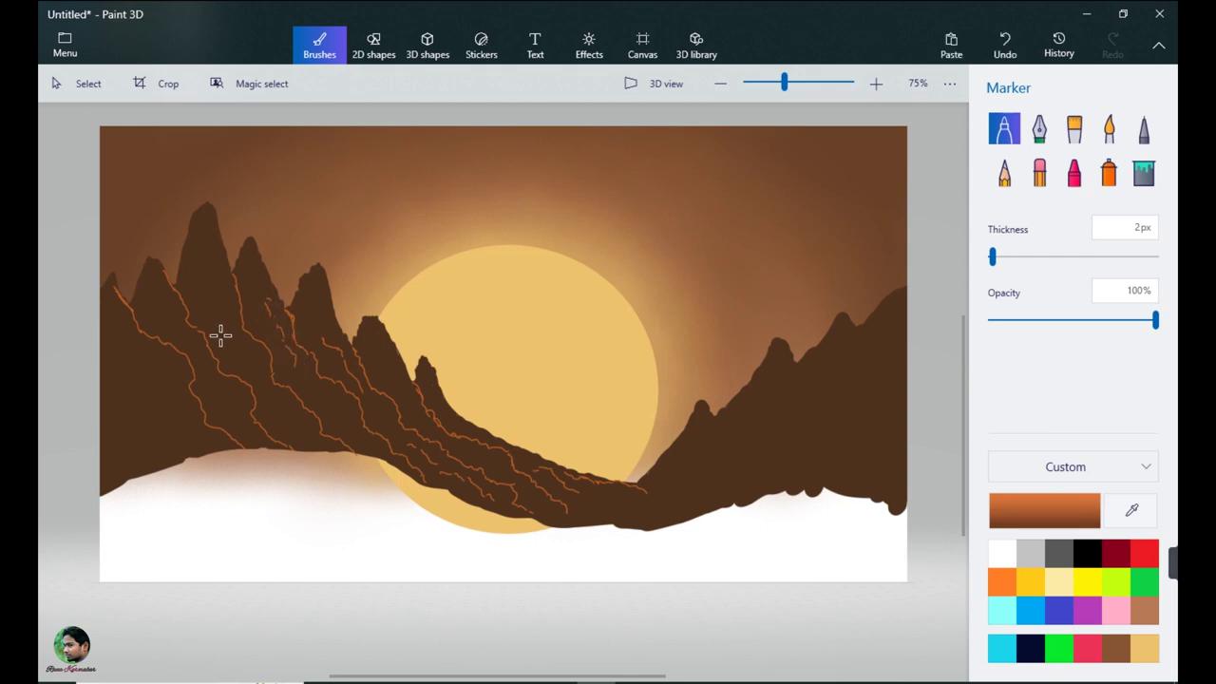
{"action": "left_click_drag", "start_coordinate": [258, 367], "coordinate": [314, 442]}
{"action": "mouse_move", "coordinate": [114, 365]}
{"action": "left_mouse_down"}
{"action": "mouse_move", "coordinate": [155, 426]}
{"action": "mouse_move", "coordinate": [209, 451]}
{"action": "left_mouse_up"}
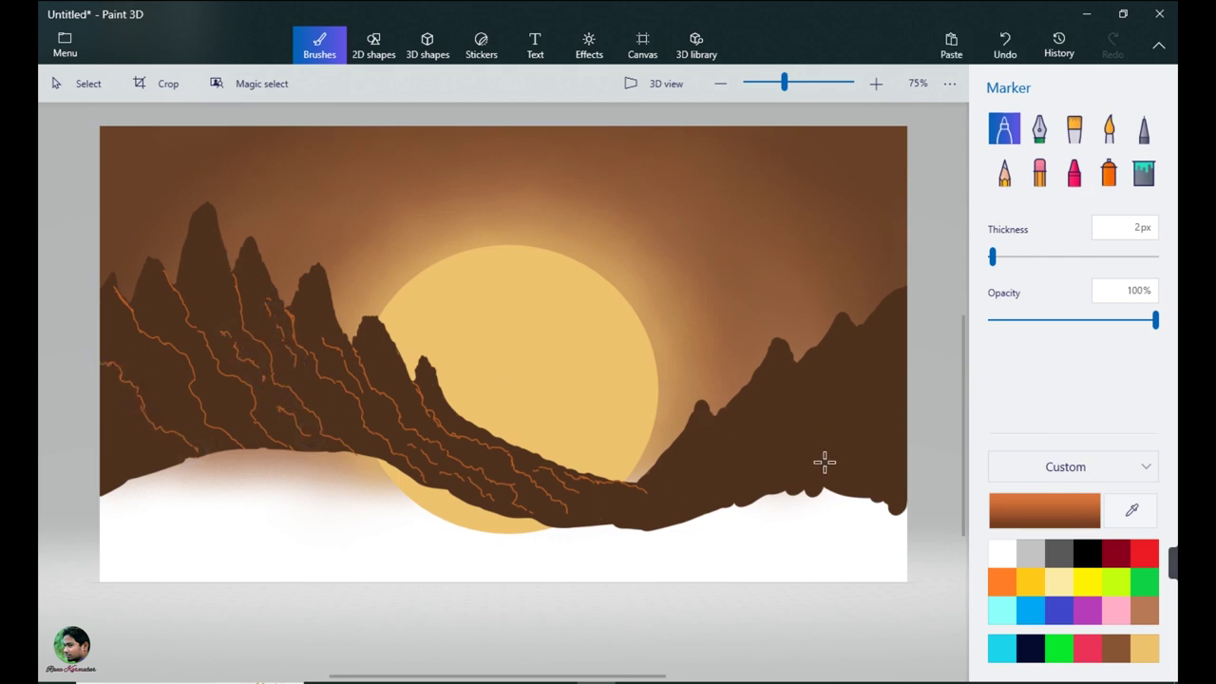
Draw jagged orange ridge lines down the slopes of the right mountains
{"action": "mouse_move", "coordinate": [704, 410]}
{"action": "left_mouse_down"}
{"action": "mouse_move", "coordinate": [692, 456]}
{"action": "mouse_move", "coordinate": [646, 490]}
{"action": "left_mouse_up"}
{"action": "mouse_move", "coordinate": [793, 364]}
{"action": "left_mouse_down"}
{"action": "mouse_move", "coordinate": [725, 453]}
{"action": "mouse_move", "coordinate": [679, 480]}
{"action": "left_mouse_up"}
{"action": "left_click_drag", "start_coordinate": [866, 323], "coordinate": [751, 486]}
{"action": "left_click_drag", "start_coordinate": [825, 372], "coordinate": [810, 423]}
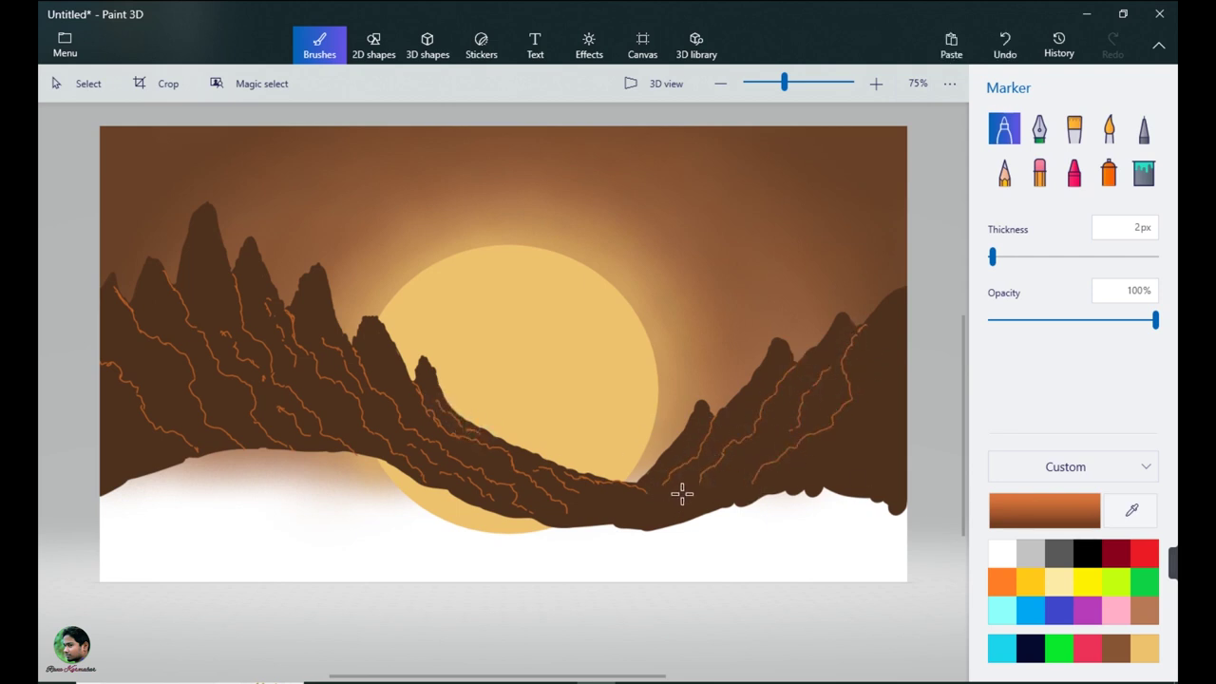
{"action": "left_click", "coordinate": [1044, 510]}
{"action": "left_click", "coordinate": [632, 335]}
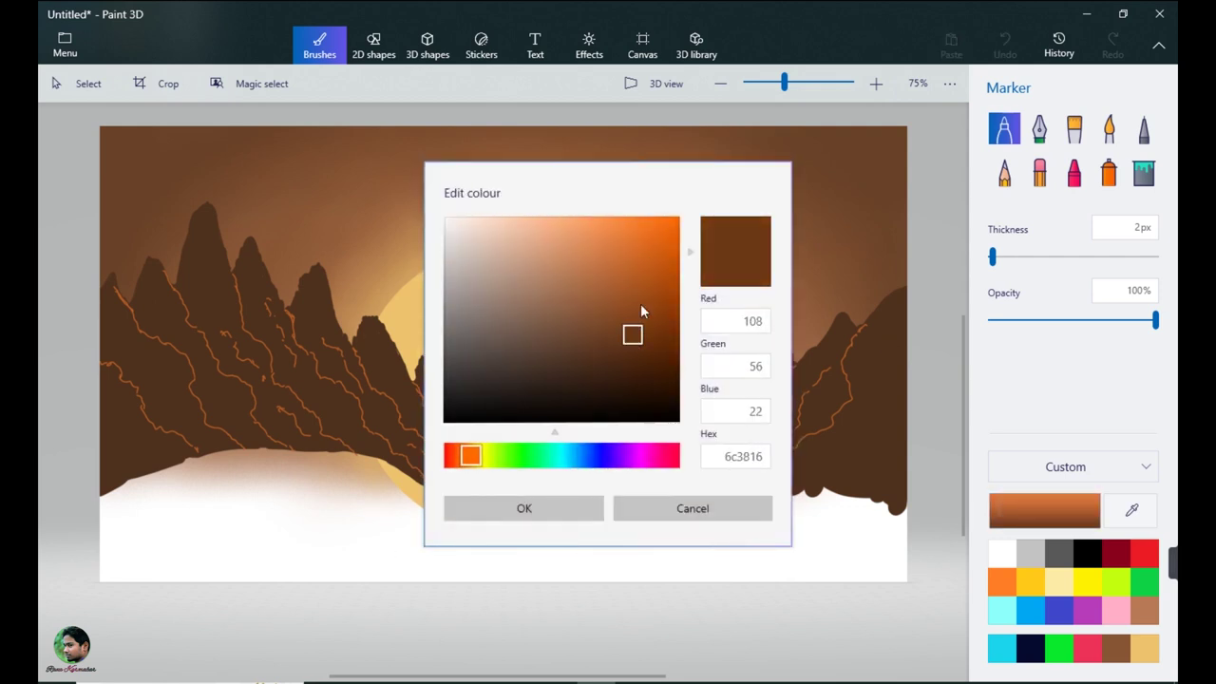
{"action": "left_click", "coordinate": [528, 508]}
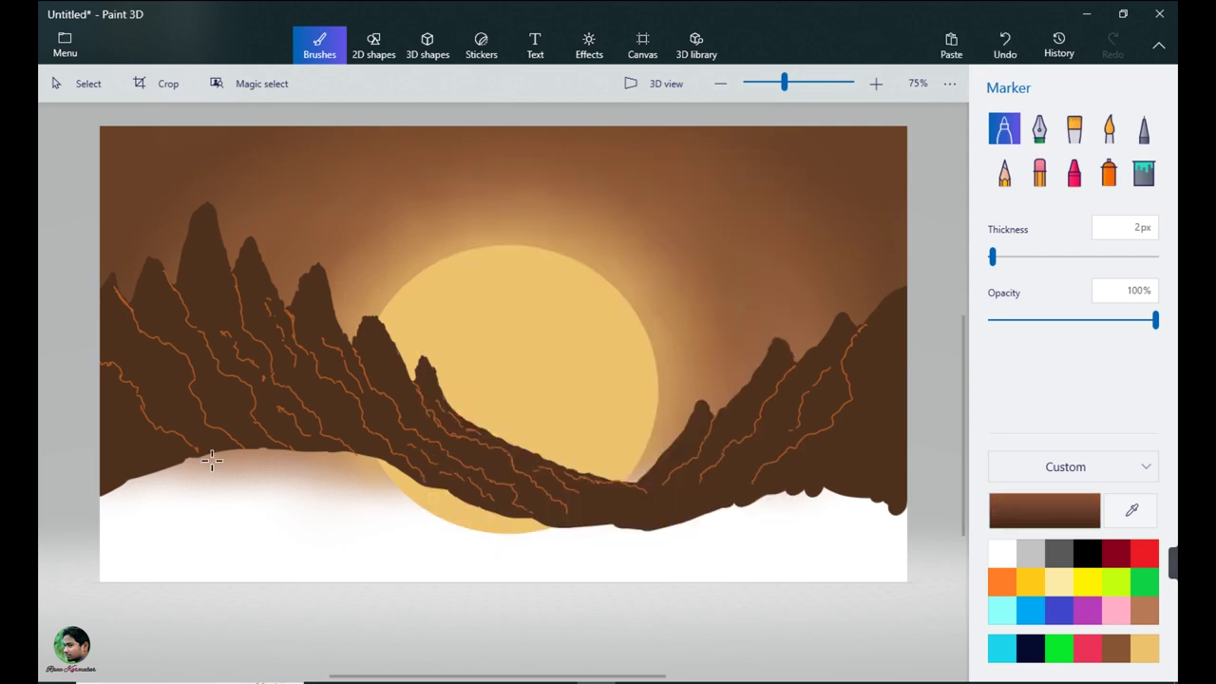
{"action": "left_click_drag", "start_coordinate": [101, 487], "coordinate": [126, 472]}
Sample the orange of the ridge lines and outline a low hill along the left range's base, reaching across to the right mountains
{"action": "left_click", "coordinate": [1120, 513]}
{"action": "left_click", "coordinate": [837, 415]}
{"action": "left_click", "coordinate": [1044, 510]}
{"action": "left_click", "coordinate": [525, 508]}
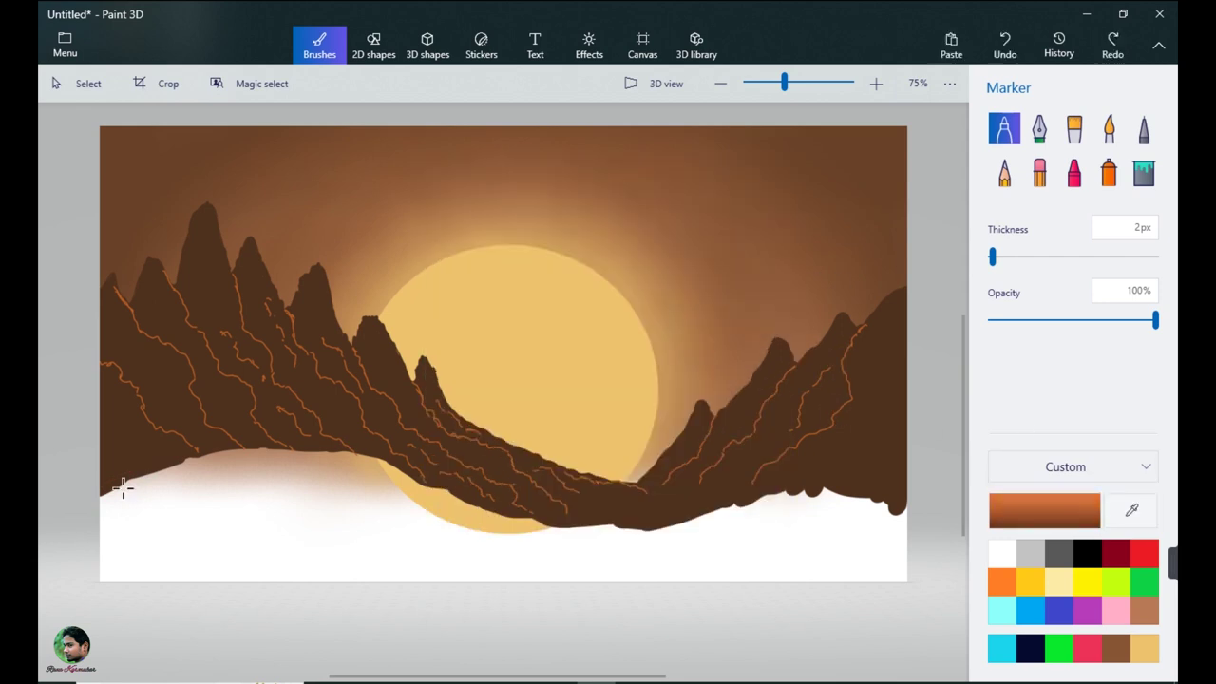
{"action": "mouse_move", "coordinate": [102, 486]}
{"action": "left_mouse_down"}
{"action": "mouse_move", "coordinate": [196, 440]}
{"action": "mouse_move", "coordinate": [266, 428]}
{"action": "mouse_move", "coordinate": [542, 491]}
{"action": "mouse_move", "coordinate": [655, 485]}
{"action": "left_mouse_up"}
{"action": "left_click_drag", "start_coordinate": [563, 474], "coordinate": [688, 499]}
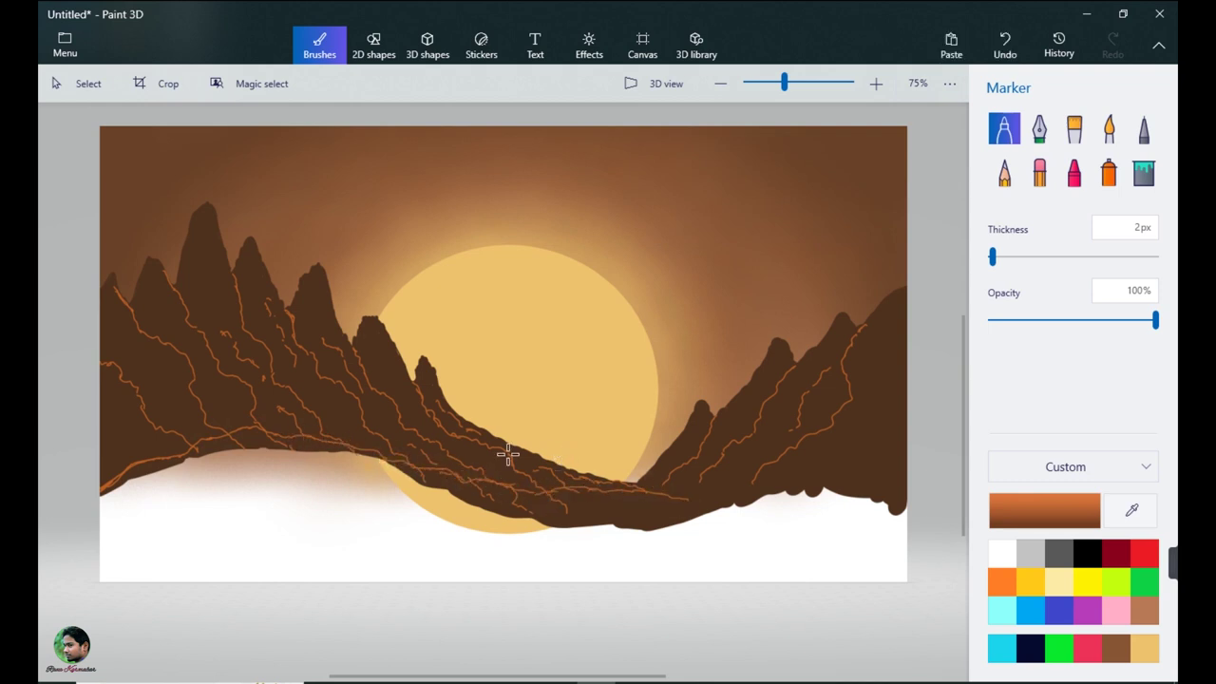
Thicken the marker to 11 px and beyond and paint the hill below its outline solid orange
{"action": "left_click_drag", "start_coordinate": [992, 257], "coordinate": [1006, 256]}
{"action": "mouse_move", "coordinate": [133, 491]}
{"action": "left_mouse_down"}
{"action": "mouse_move", "coordinate": [119, 496]}
{"action": "mouse_move", "coordinate": [163, 466]}
{"action": "left_mouse_up"}
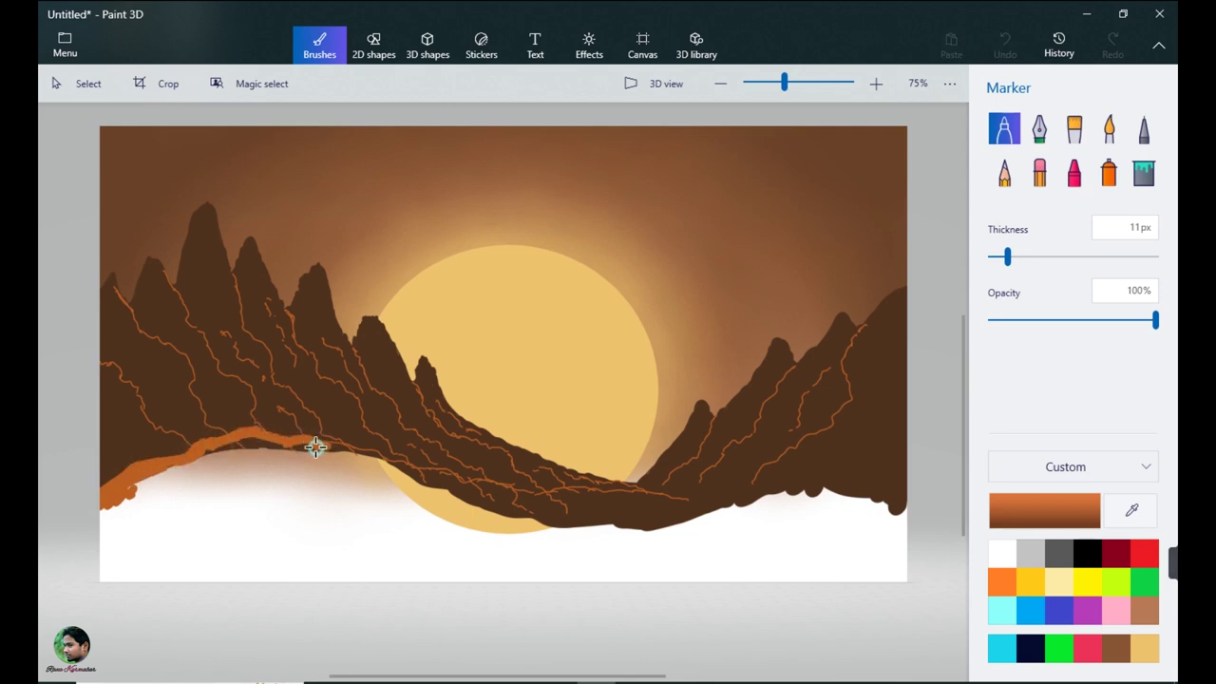
{"action": "mouse_move", "coordinate": [316, 446]}
{"action": "left_mouse_down"}
{"action": "mouse_move", "coordinate": [219, 450]}
{"action": "mouse_move", "coordinate": [146, 485]}
{"action": "left_mouse_up"}
{"action": "left_click_drag", "start_coordinate": [342, 446], "coordinate": [254, 453]}
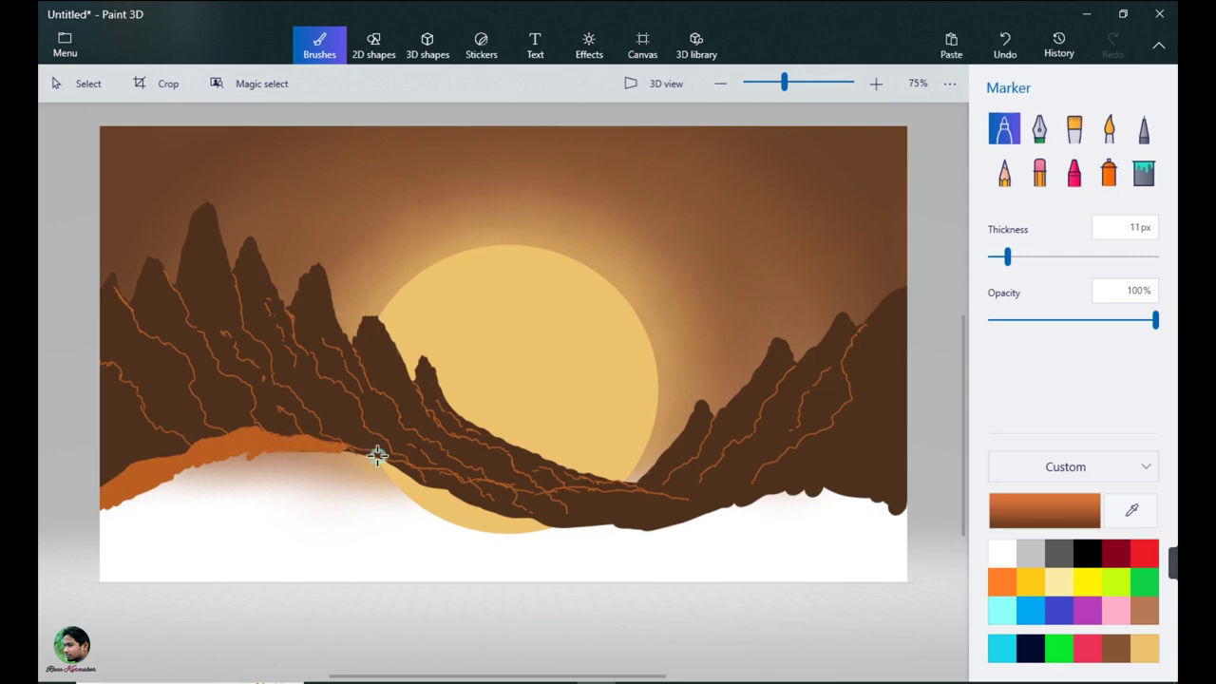
{"action": "mouse_move", "coordinate": [377, 456]}
{"action": "left_mouse_down"}
{"action": "mouse_move", "coordinate": [355, 460]}
{"action": "mouse_move", "coordinate": [502, 491]}
{"action": "mouse_move", "coordinate": [670, 496]}
{"action": "mouse_move", "coordinate": [520, 497]}
{"action": "mouse_move", "coordinate": [365, 461]}
{"action": "left_mouse_up"}
{"action": "mouse_move", "coordinate": [280, 453]}
{"action": "left_mouse_down"}
{"action": "mouse_move", "coordinate": [104, 507]}
{"action": "mouse_move", "coordinate": [103, 522]}
{"action": "mouse_move", "coordinate": [234, 466]}
{"action": "mouse_move", "coordinate": [228, 488]}
{"action": "mouse_move", "coordinate": [98, 537]}
{"action": "mouse_move", "coordinate": [215, 504]}
{"action": "left_mouse_up"}
{"action": "left_click_drag", "start_coordinate": [1006, 257], "coordinate": [1037, 257]}
{"action": "mouse_move", "coordinate": [289, 483]}
{"action": "left_mouse_down"}
{"action": "mouse_move", "coordinate": [206, 508]}
{"action": "mouse_move", "coordinate": [338, 464]}
{"action": "mouse_move", "coordinate": [290, 500]}
{"action": "mouse_move", "coordinate": [589, 502]}
{"action": "mouse_move", "coordinate": [208, 532]}
{"action": "mouse_move", "coordinate": [535, 551]}
{"action": "mouse_move", "coordinate": [295, 554]}
{"action": "left_mouse_up"}
Mix a light orange, set the marker to 2 px, and draw wavy highlight lines across the orange hill's right end
{"action": "left_click_drag", "start_coordinate": [1036, 256], "coordinate": [993, 257]}
{"action": "left_click", "coordinate": [1044, 510]}
{"action": "left_click", "coordinate": [523, 508]}
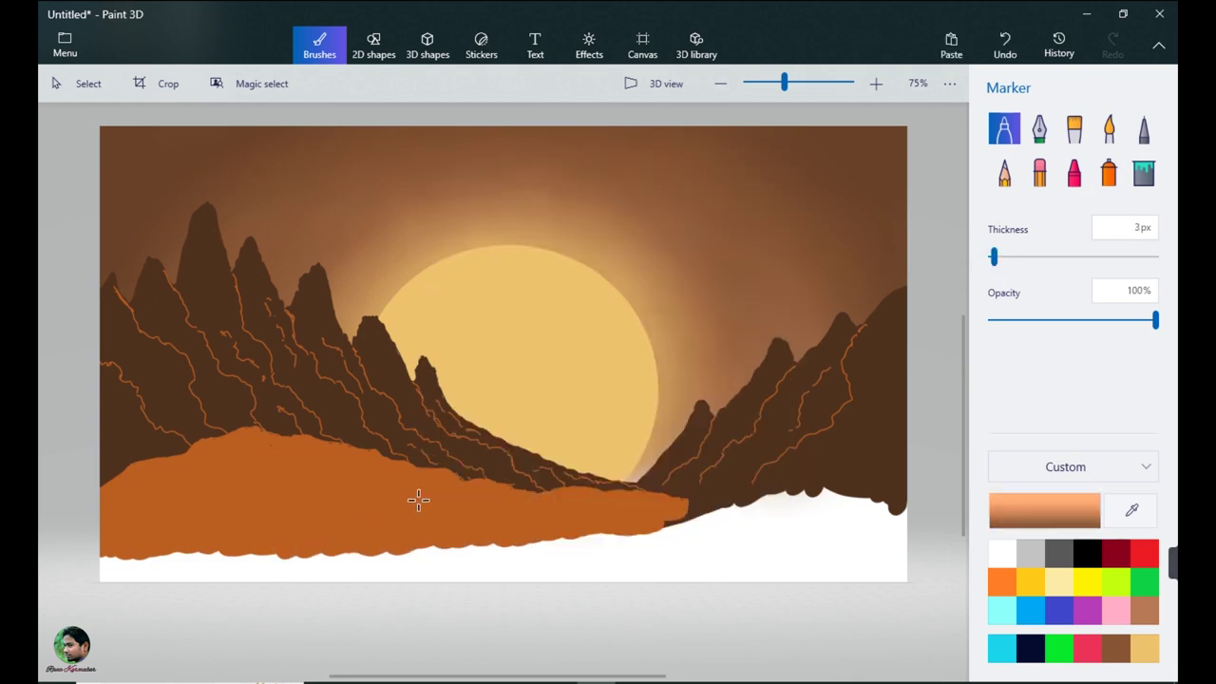
{"action": "left_click", "coordinate": [992, 257]}
{"action": "key", "text": "ctrl+z"}
{"action": "mouse_move", "coordinate": [628, 490]}
{"action": "left_mouse_down"}
{"action": "mouse_move", "coordinate": [672, 502]}
{"action": "mouse_move", "coordinate": [600, 491]}
{"action": "mouse_move", "coordinate": [661, 506]}
{"action": "left_mouse_up"}
{"action": "mouse_move", "coordinate": [539, 496]}
{"action": "left_mouse_down"}
{"action": "mouse_move", "coordinate": [618, 510]}
{"action": "mouse_move", "coordinate": [521, 493]}
{"action": "mouse_move", "coordinate": [593, 521]}
{"action": "left_mouse_up"}
{"action": "mouse_move", "coordinate": [461, 487]}
{"action": "left_mouse_down"}
{"action": "mouse_move", "coordinate": [506, 513]}
{"action": "mouse_move", "coordinate": [603, 518]}
{"action": "left_mouse_up"}
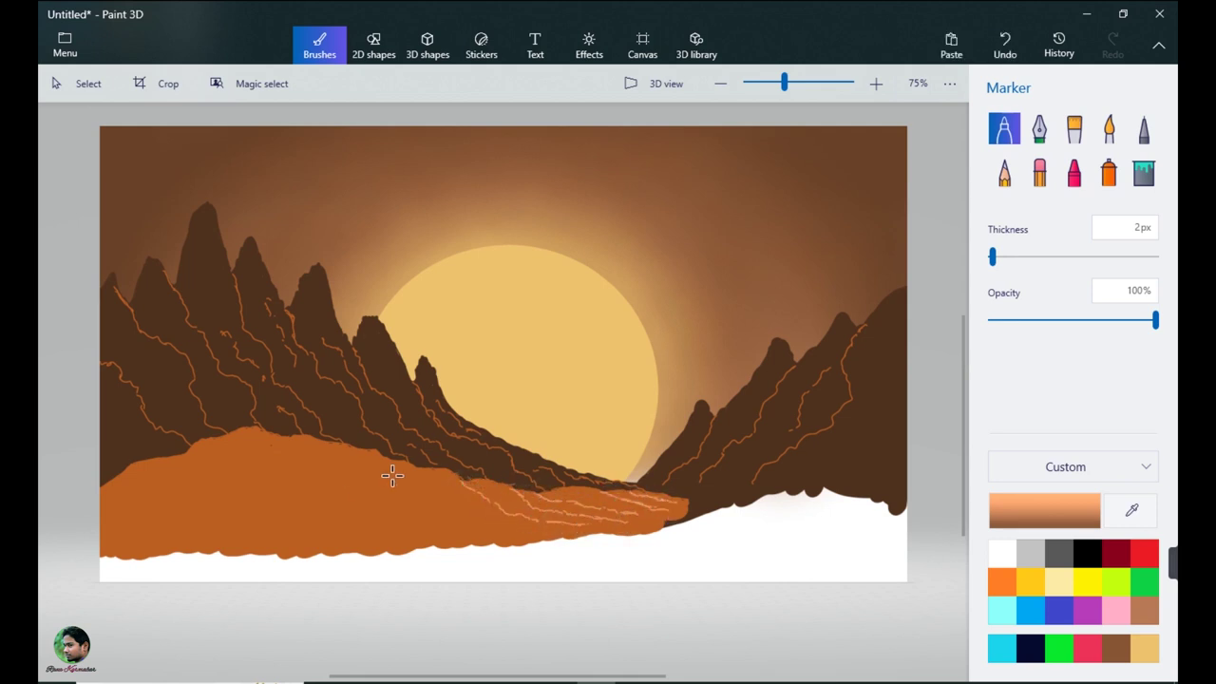
Extend the light orange highlight lines down the middle slopes of the orange hill
{"action": "left_click_drag", "start_coordinate": [414, 465], "coordinate": [486, 509]}
{"action": "left_click_drag", "start_coordinate": [286, 438], "coordinate": [429, 508]}
{"action": "left_click_drag", "start_coordinate": [403, 466], "coordinate": [419, 484]}
{"action": "left_click_drag", "start_coordinate": [484, 516], "coordinate": [499, 521]}
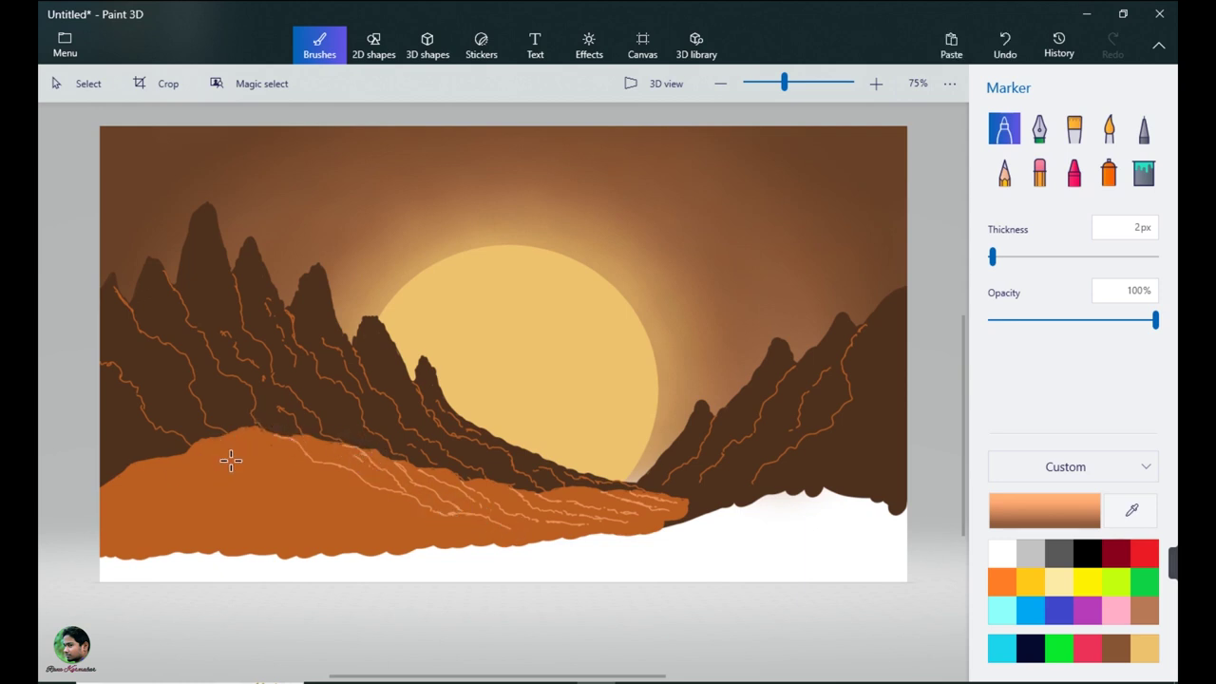
Try to fill the orange hill with a darker reddish brown
{"action": "left_click", "coordinate": [1045, 511]}
{"action": "left_click", "coordinate": [646, 314]}
{"action": "left_click", "coordinate": [542, 505]}
{"action": "left_click", "coordinate": [1143, 173]}
{"action": "left_click", "coordinate": [247, 508]}
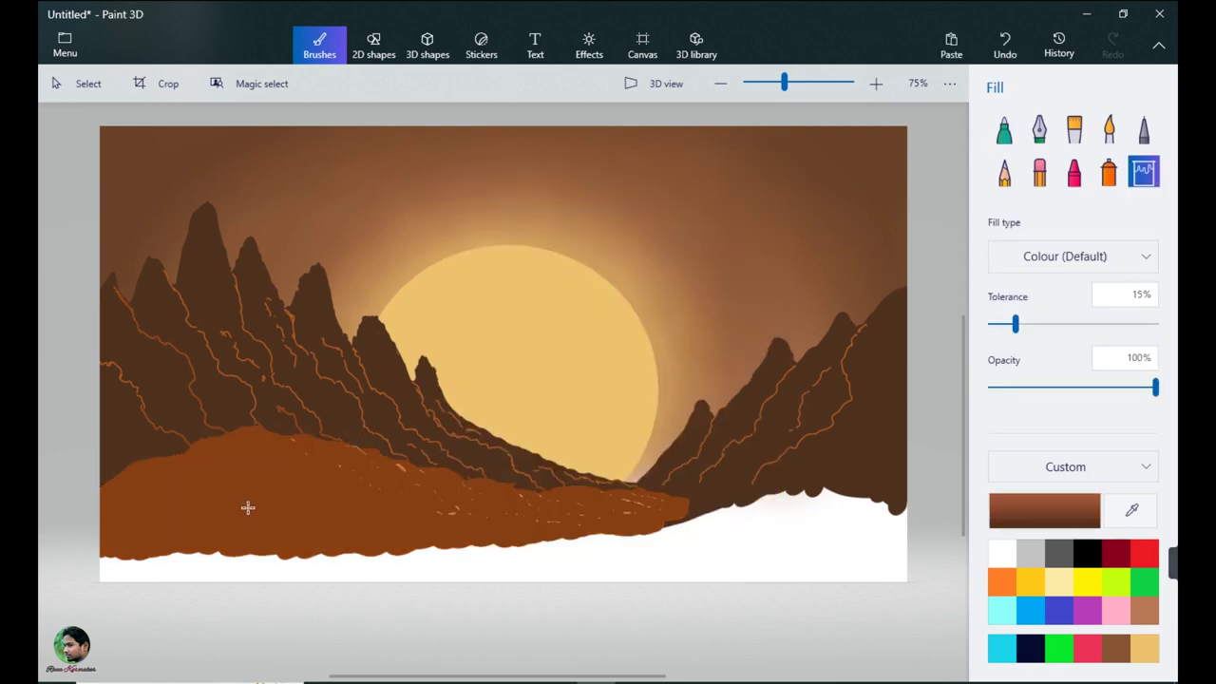
{"action": "key", "text": "ctrl+z"}
Sample the light orange again and draw long highlight lines down the orange hill's left slopes with the marker
{"action": "left_click", "coordinate": [1004, 129]}
{"action": "left_click", "coordinate": [1131, 510]}
{"action": "left_click", "coordinate": [245, 452]}
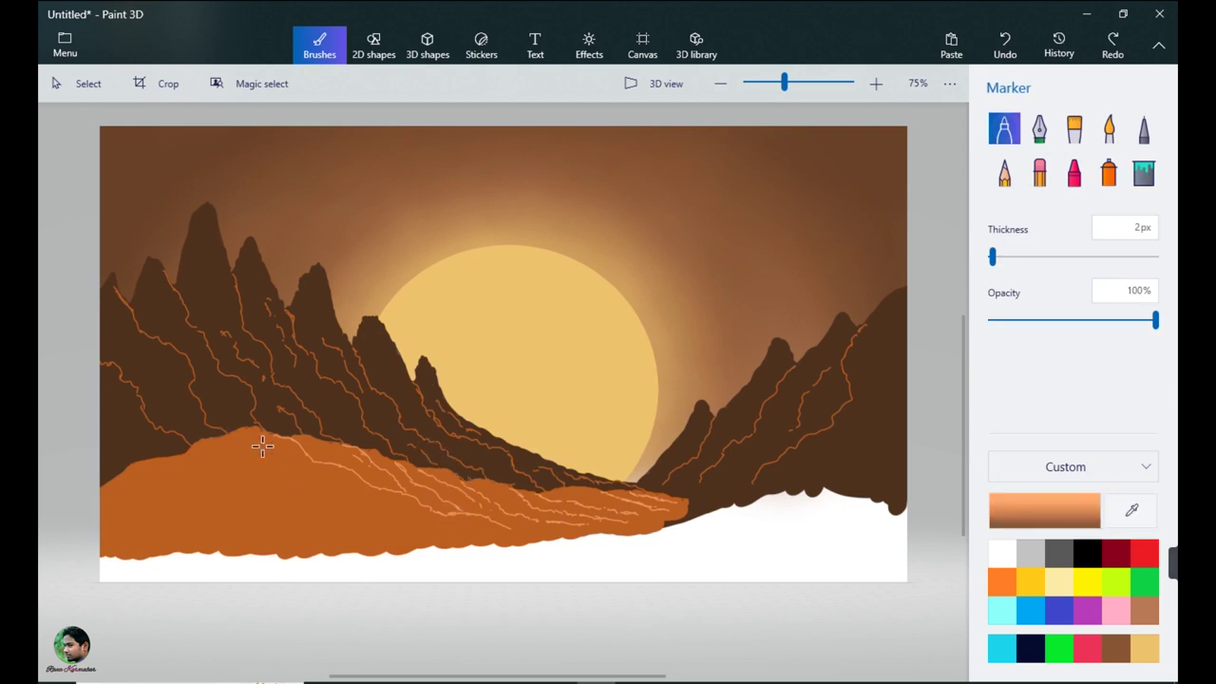
{"action": "mouse_move", "coordinate": [218, 438]}
{"action": "left_mouse_down"}
{"action": "mouse_move", "coordinate": [296, 480]}
{"action": "mouse_move", "coordinate": [465, 540]}
{"action": "left_mouse_up"}
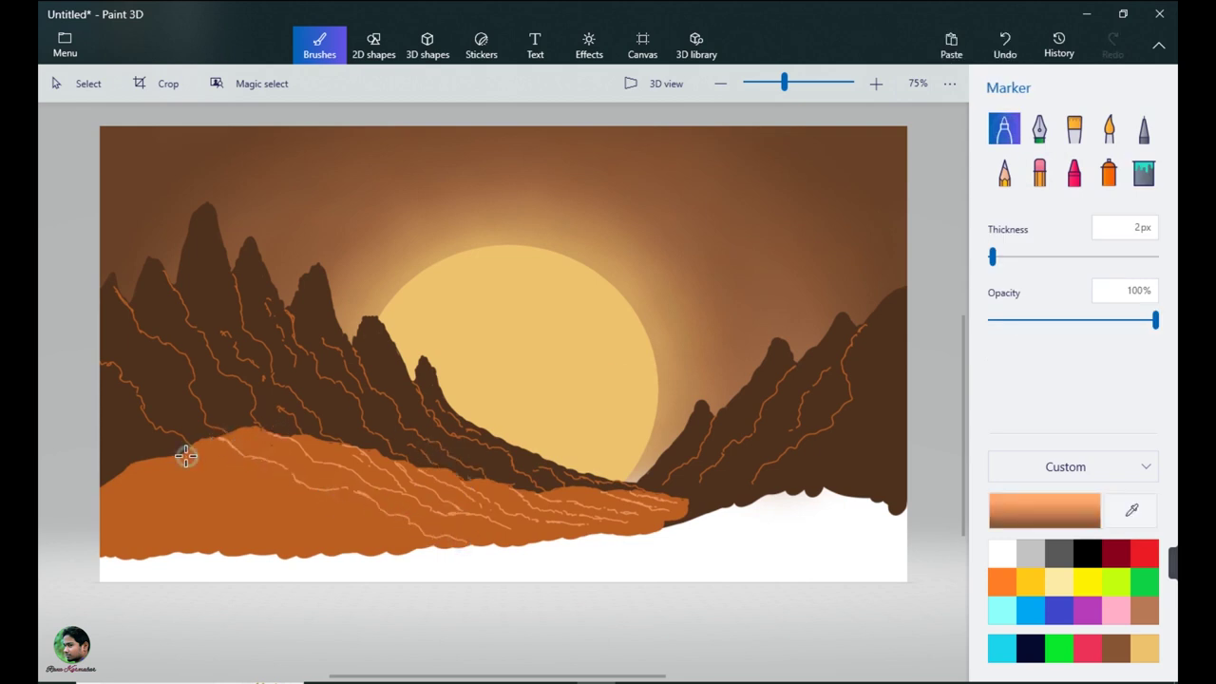
{"action": "left_click_drag", "start_coordinate": [186, 456], "coordinate": [327, 534]}
Sample the dark mountain brown and outline and paint a dark brown foreground band beneath the orange hill, thickening the marker to 12 px
{"action": "left_click", "coordinate": [836, 465]}
{"action": "left_click_drag", "start_coordinate": [105, 528], "coordinate": [340, 540]}
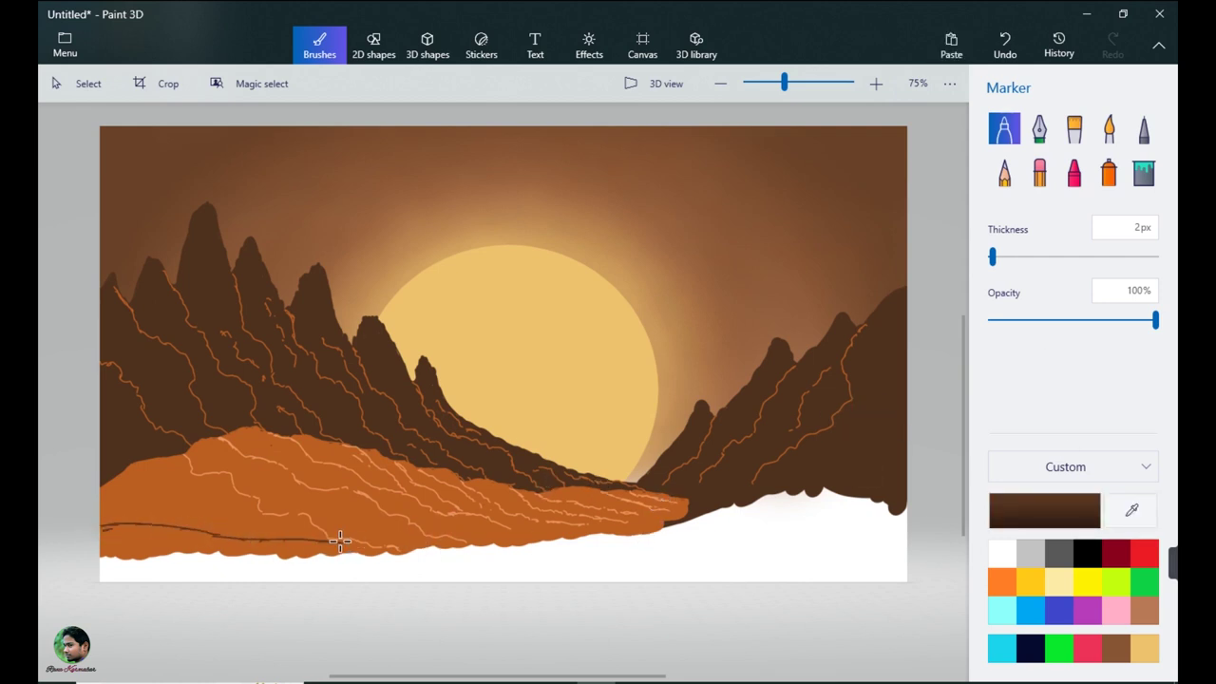
{"action": "left_click_drag", "start_coordinate": [99, 505], "coordinate": [549, 533]}
{"action": "mouse_move", "coordinate": [106, 508]}
{"action": "left_mouse_down"}
{"action": "mouse_move", "coordinate": [171, 513]}
{"action": "mouse_move", "coordinate": [106, 528]}
{"action": "mouse_move", "coordinate": [176, 510]}
{"action": "mouse_move", "coordinate": [555, 538]}
{"action": "left_mouse_up"}
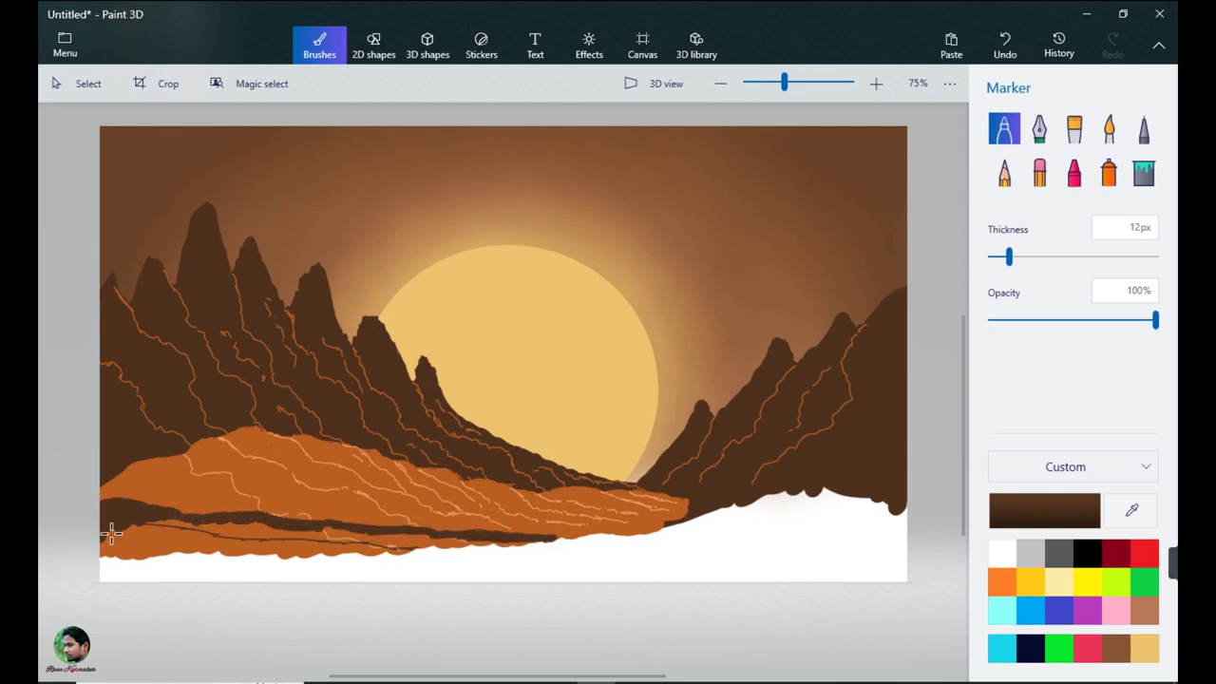
{"action": "mouse_move", "coordinate": [111, 534]}
{"action": "left_mouse_down"}
{"action": "mouse_move", "coordinate": [219, 523]}
{"action": "mouse_move", "coordinate": [95, 548]}
{"action": "mouse_move", "coordinate": [504, 537]}
{"action": "mouse_move", "coordinate": [359, 551]}
{"action": "mouse_move", "coordinate": [198, 536]}
{"action": "left_mouse_up"}
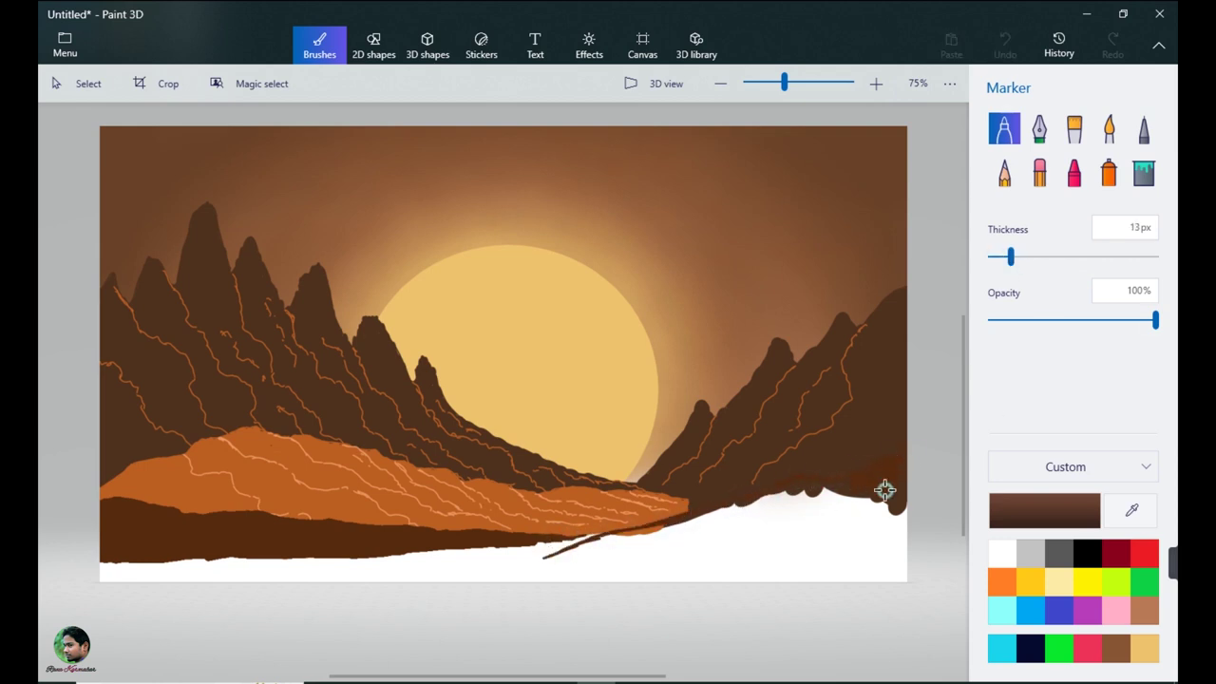
Paint the right foreground slope dark reddish brown and outline both edges of a winding road at 3 px
{"action": "mouse_move", "coordinate": [862, 489]}
{"action": "left_mouse_down"}
{"action": "mouse_move", "coordinate": [767, 496]}
{"action": "mouse_move", "coordinate": [851, 504]}
{"action": "mouse_move", "coordinate": [823, 516]}
{"action": "mouse_move", "coordinate": [694, 515]}
{"action": "mouse_move", "coordinate": [863, 510]}
{"action": "mouse_move", "coordinate": [565, 551]}
{"action": "left_mouse_up"}
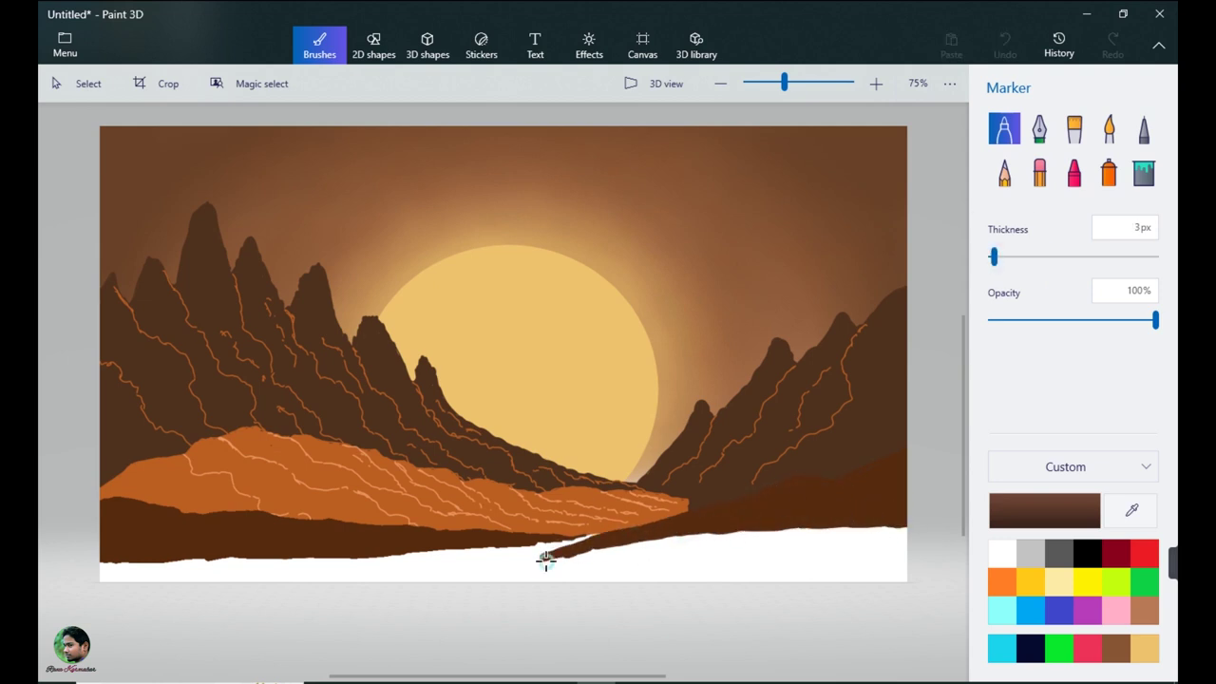
{"action": "mouse_move", "coordinate": [556, 565]}
{"action": "left_mouse_down"}
{"action": "mouse_move", "coordinate": [666, 571]}
{"action": "mouse_move", "coordinate": [727, 532]}
{"action": "left_mouse_up"}
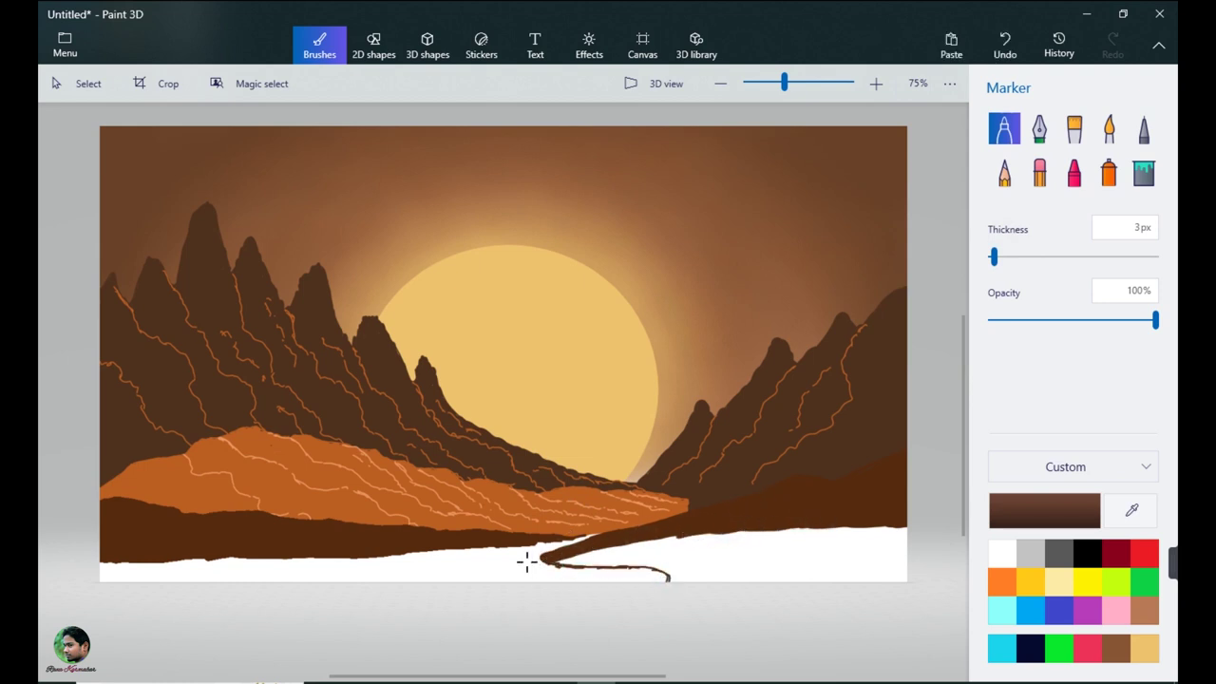
{"action": "mouse_move", "coordinate": [591, 535]}
{"action": "left_mouse_down"}
{"action": "mouse_move", "coordinate": [487, 557]}
{"action": "mouse_move", "coordinate": [509, 579]}
{"action": "left_mouse_up"}
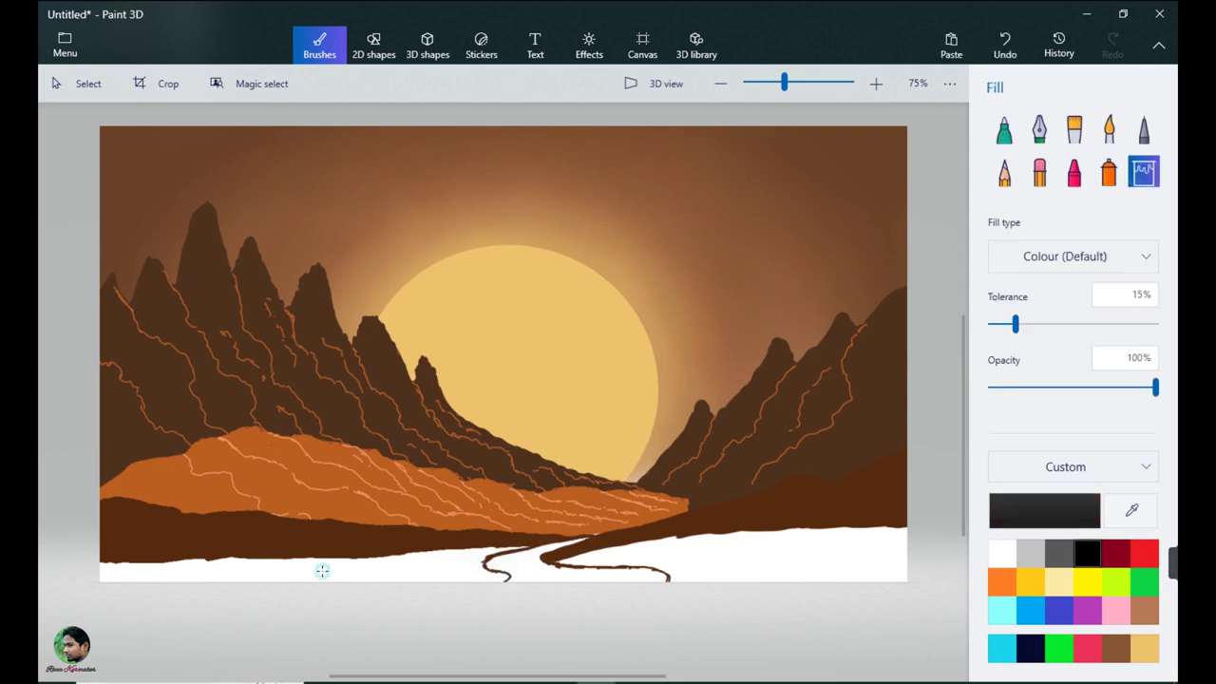
Fill the ground left of the road with black and extend it upward over the brown band with marker strokes
{"action": "left_click", "coordinate": [320, 570]}
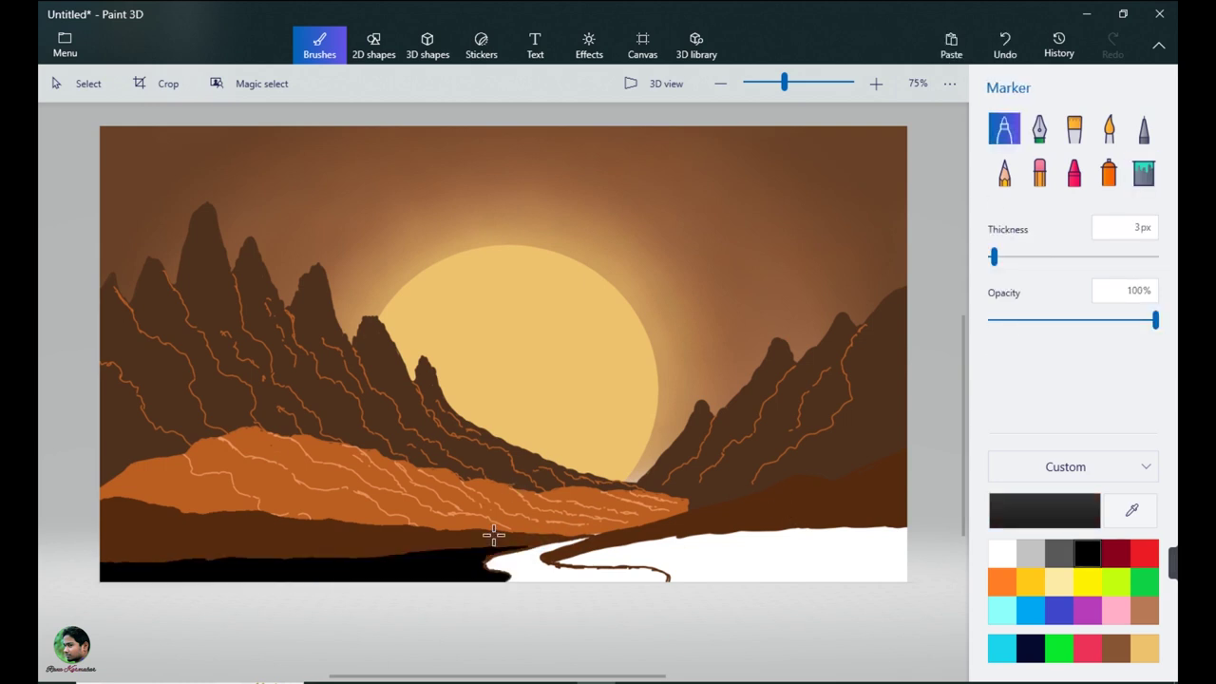
{"action": "mouse_move", "coordinate": [494, 535]}
{"action": "left_mouse_down"}
{"action": "mouse_move", "coordinate": [548, 544]}
{"action": "mouse_move", "coordinate": [500, 554]}
{"action": "left_mouse_up"}
{"action": "mouse_move", "coordinate": [485, 561]}
{"action": "left_mouse_down"}
{"action": "mouse_move", "coordinate": [513, 548]}
{"action": "mouse_move", "coordinate": [484, 559]}
{"action": "mouse_move", "coordinate": [429, 549]}
{"action": "left_mouse_up"}
{"action": "left_click_drag", "start_coordinate": [273, 551], "coordinate": [100, 535]}
{"action": "left_click_drag", "start_coordinate": [994, 256], "coordinate": [1002, 257]}
{"action": "mouse_move", "coordinate": [110, 551]}
{"action": "left_mouse_down"}
{"action": "mouse_move", "coordinate": [97, 539]}
{"action": "mouse_move", "coordinate": [204, 556]}
{"action": "mouse_move", "coordinate": [120, 551]}
{"action": "mouse_move", "coordinate": [198, 540]}
{"action": "mouse_move", "coordinate": [172, 548]}
{"action": "mouse_move", "coordinate": [390, 564]}
{"action": "left_mouse_up"}
{"action": "left_click_drag", "start_coordinate": [1002, 256], "coordinate": [994, 256]}
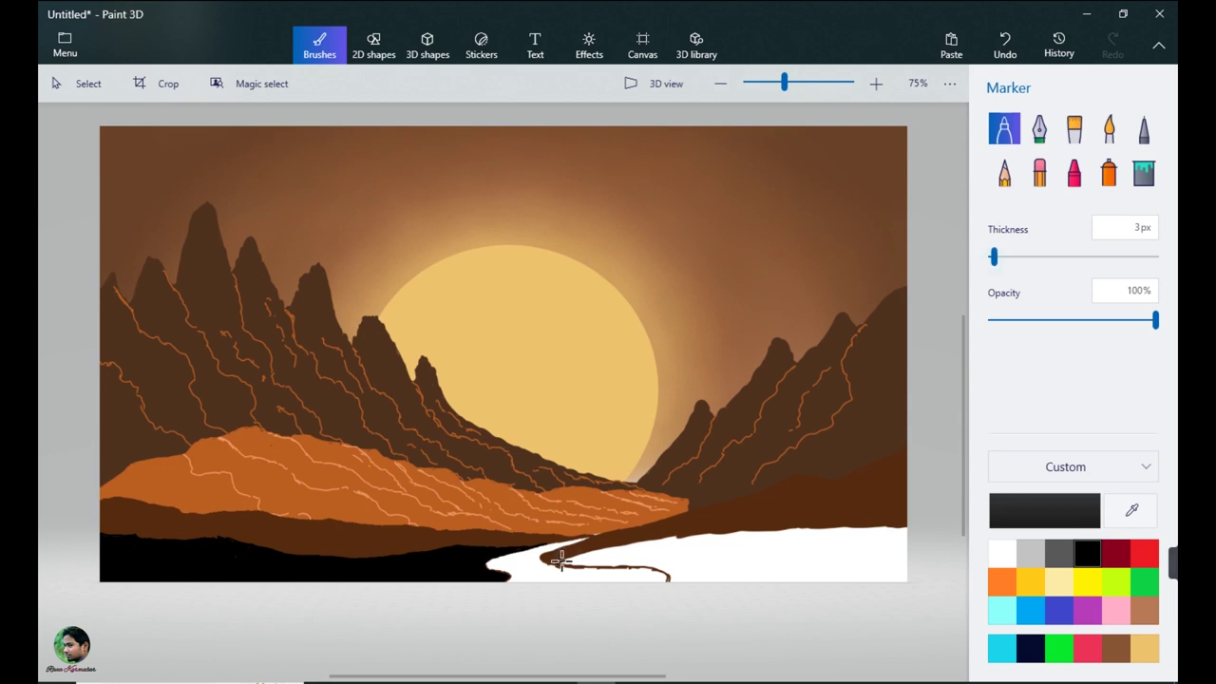
Paint a black band along the right foreground slope from the road to the canvas edge, using 3 px and 6 px strokes
{"action": "mouse_move", "coordinate": [680, 533]}
{"action": "left_mouse_down"}
{"action": "mouse_move", "coordinate": [904, 489]}
{"action": "mouse_move", "coordinate": [847, 505]}
{"action": "left_mouse_up"}
{"action": "left_click_drag", "start_coordinate": [766, 510], "coordinate": [822, 512]}
{"action": "mouse_move", "coordinate": [728, 518]}
{"action": "left_mouse_down"}
{"action": "mouse_move", "coordinate": [696, 532]}
{"action": "mouse_move", "coordinate": [895, 504]}
{"action": "mouse_move", "coordinate": [818, 513]}
{"action": "left_mouse_up"}
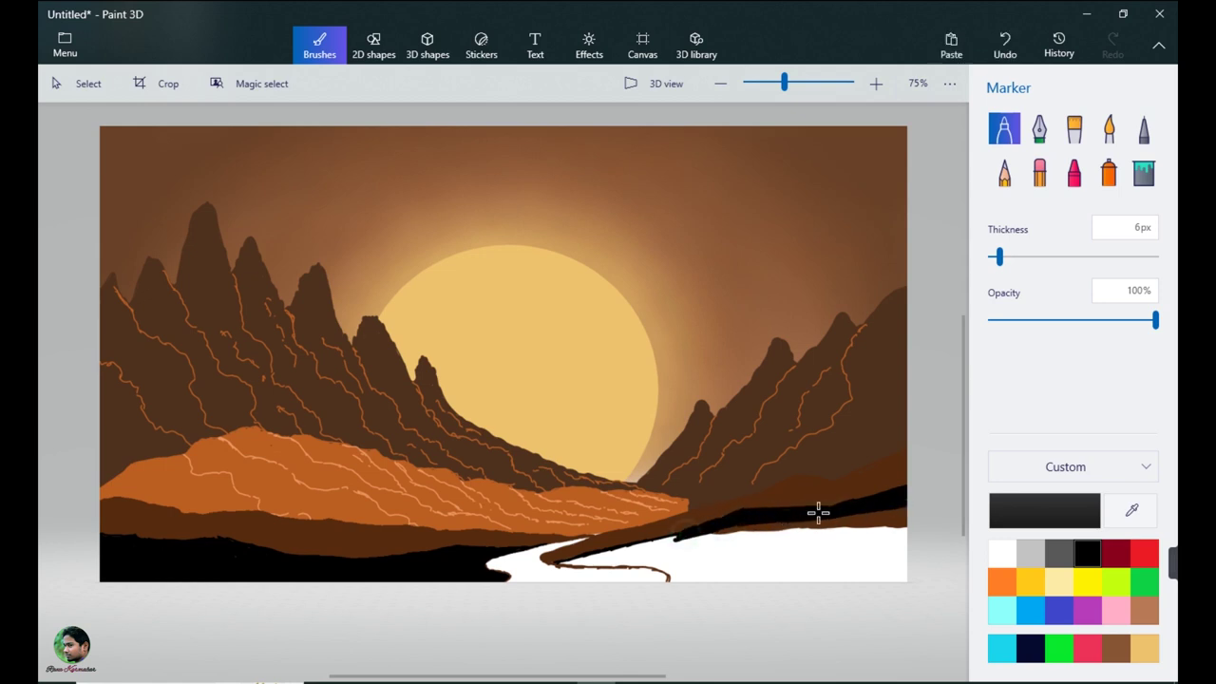
{"action": "mouse_move", "coordinate": [594, 557]}
{"action": "left_mouse_down"}
{"action": "mouse_move", "coordinate": [611, 551]}
{"action": "mouse_move", "coordinate": [581, 558]}
{"action": "left_mouse_up"}
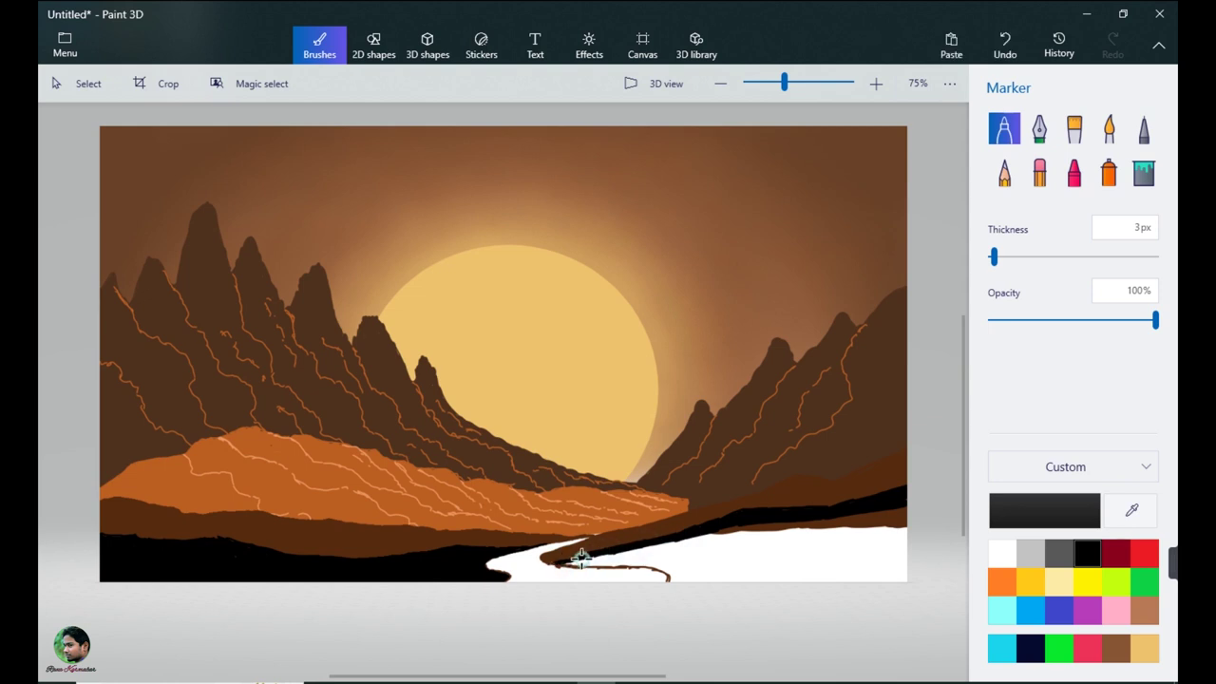
Mix a lighter brown from the right slope's colour and paint the ground between the black band and the road
{"action": "left_click", "coordinate": [1121, 513]}
{"action": "left_click", "coordinate": [876, 481]}
{"action": "left_click", "coordinate": [1002, 506]}
{"action": "left_click", "coordinate": [610, 321]}
{"action": "left_click", "coordinate": [523, 508]}
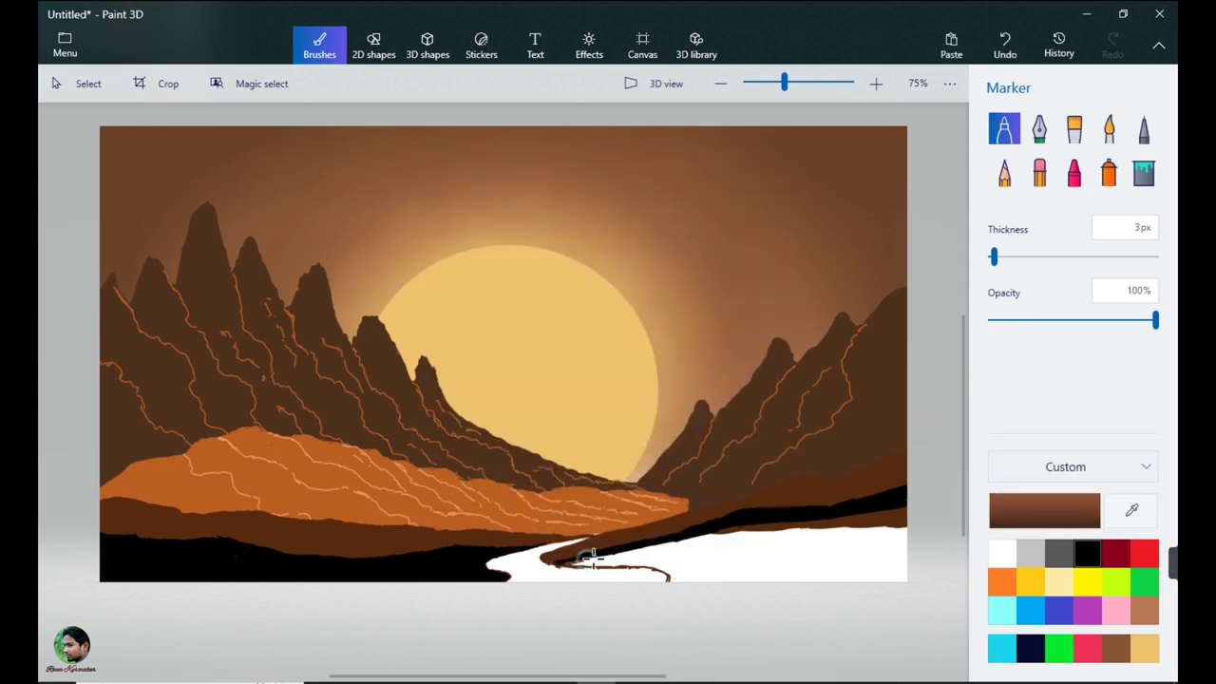
{"action": "left_click_drag", "start_coordinate": [666, 545], "coordinate": [888, 509]}
{"action": "mouse_move", "coordinate": [611, 558]}
{"action": "left_mouse_down"}
{"action": "mouse_move", "coordinate": [585, 564]}
{"action": "mouse_move", "coordinate": [651, 556]}
{"action": "mouse_move", "coordinate": [668, 573]}
{"action": "mouse_move", "coordinate": [737, 535]}
{"action": "mouse_move", "coordinate": [677, 556]}
{"action": "mouse_move", "coordinate": [787, 540]}
{"action": "mouse_move", "coordinate": [827, 518]}
{"action": "mouse_move", "coordinate": [775, 548]}
{"action": "left_mouse_up"}
{"action": "mouse_move", "coordinate": [672, 581]}
{"action": "left_mouse_down"}
{"action": "mouse_move", "coordinate": [746, 548]}
{"action": "mouse_move", "coordinate": [872, 532]}
{"action": "left_mouse_up"}
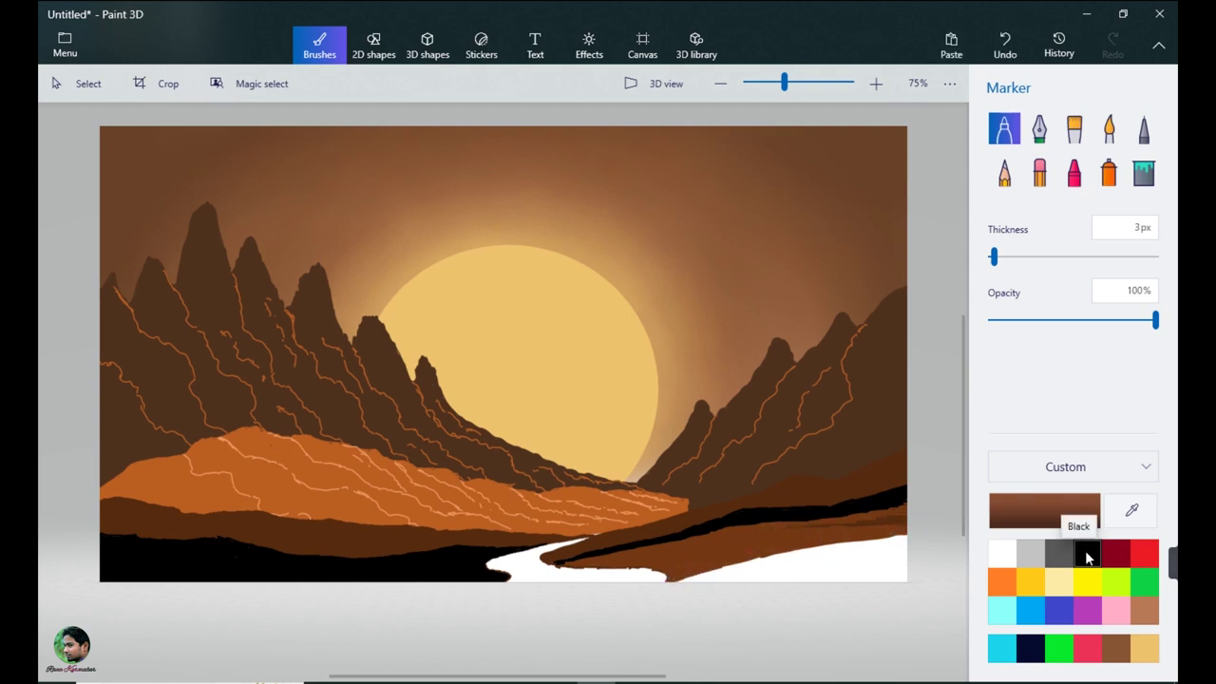
Fill the remaining white ground in the lower right of the painting with black
{"action": "left_click", "coordinate": [1087, 553]}
{"action": "left_click", "coordinate": [1144, 172]}
{"action": "left_click", "coordinate": [855, 560]}
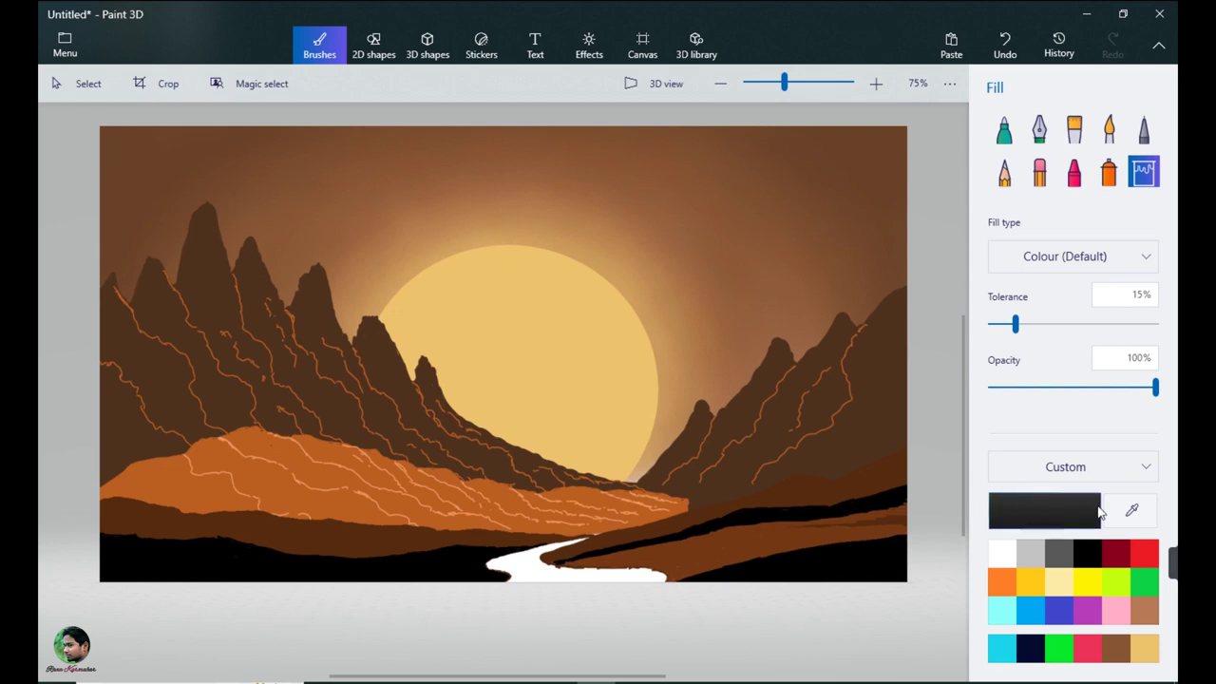
Fill the winding road with the yellow sampled from the sun
{"action": "left_click", "coordinate": [1130, 511]}
{"action": "left_click", "coordinate": [546, 348]}
{"action": "left_click", "coordinate": [580, 572]}
Sample the brown of the right slope and touch up the road's right edge with the marker
{"action": "left_click", "coordinate": [1131, 510]}
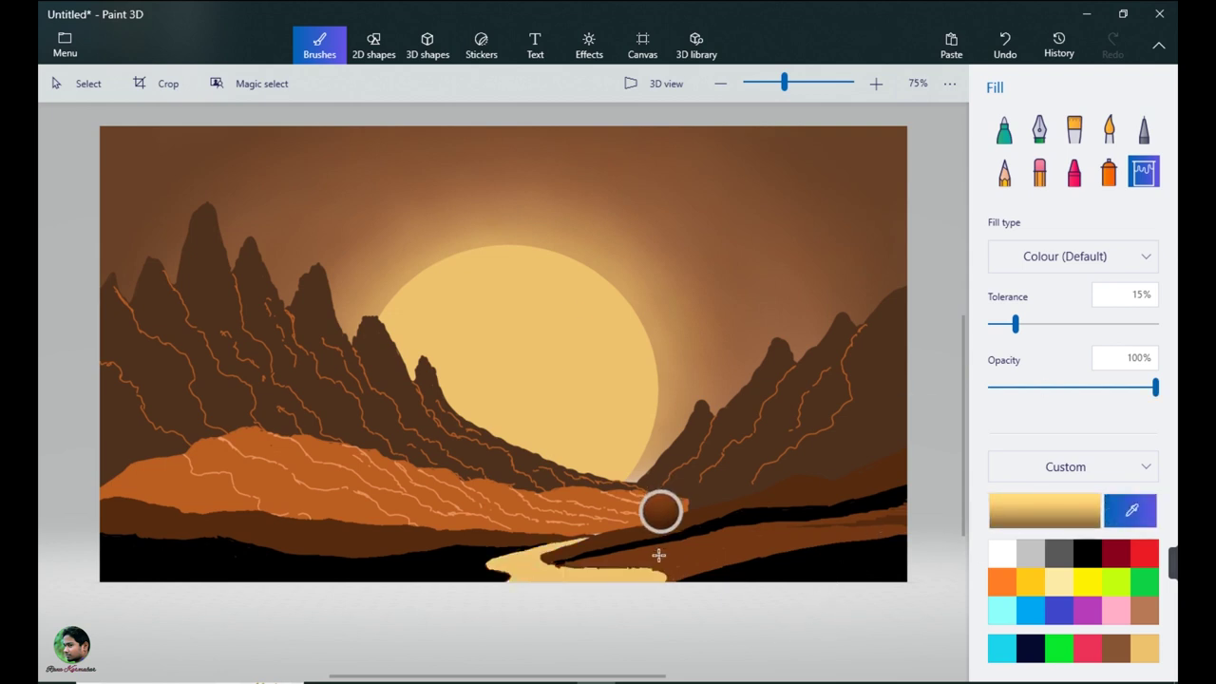
{"action": "left_click", "coordinate": [703, 538]}
{"action": "left_click", "coordinate": [1004, 128]}
{"action": "mouse_move", "coordinate": [542, 560]}
{"action": "left_mouse_down"}
{"action": "mouse_move", "coordinate": [665, 579]}
{"action": "mouse_move", "coordinate": [609, 567]}
{"action": "left_mouse_up"}
Try light grey on the winding road and fill it with dark grey instead
{"action": "left_click", "coordinate": [1033, 556]}
{"action": "left_click", "coordinate": [1143, 173]}
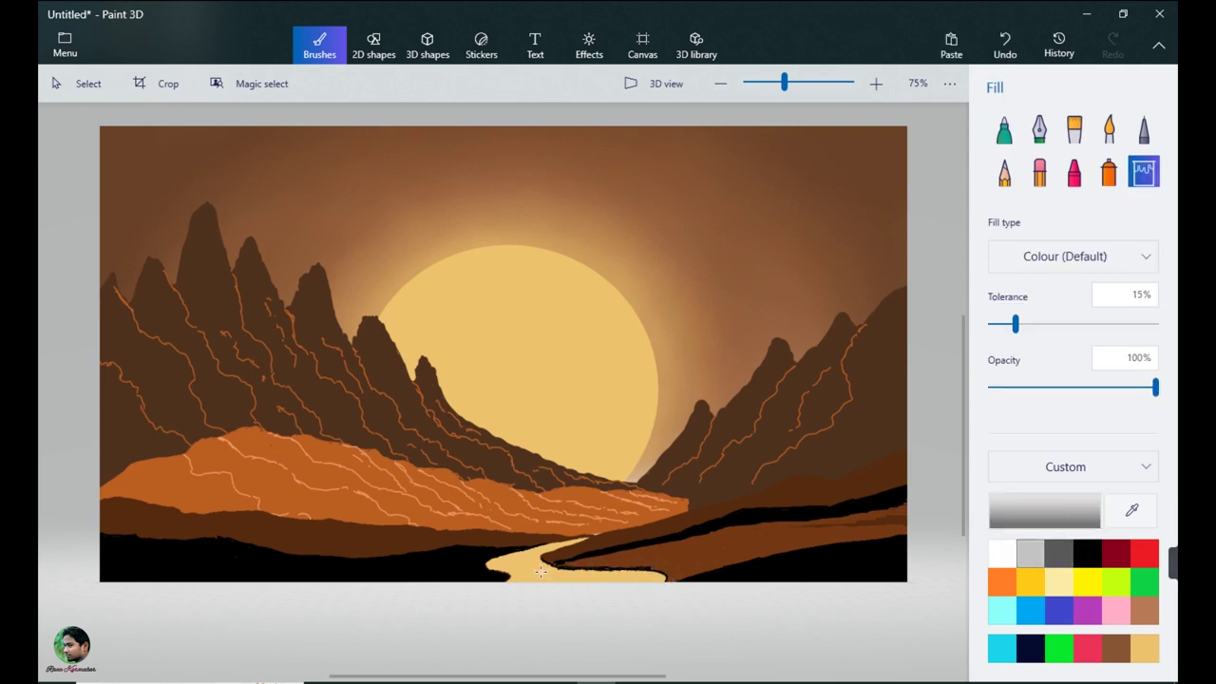
{"action": "left_click", "coordinate": [608, 573]}
{"action": "left_click", "coordinate": [1058, 553]}
{"action": "left_click", "coordinate": [580, 572]}
Shade the right mountains with faint black marker lines at 2 px thickness and 8% opacity
{"action": "left_click", "coordinate": [1088, 553]}
{"action": "left_click", "coordinate": [1004, 128]}
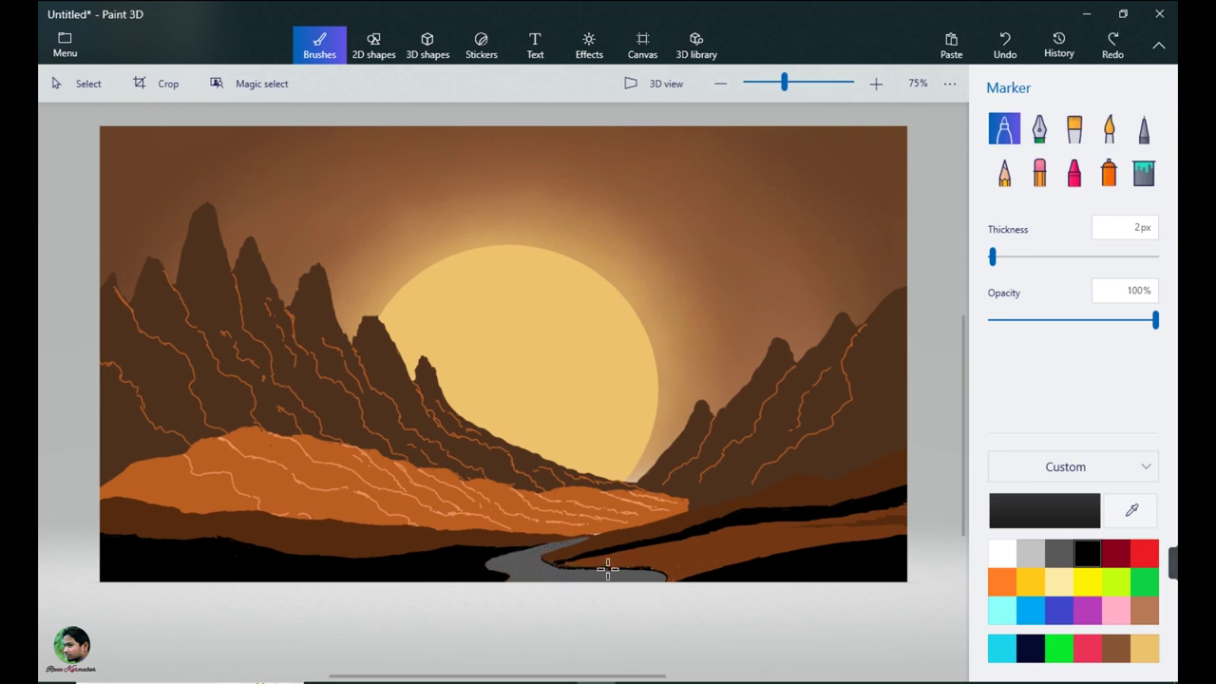
{"action": "left_click", "coordinate": [560, 568]}
{"action": "left_click_drag", "start_coordinate": [1156, 322], "coordinate": [1002, 320]}
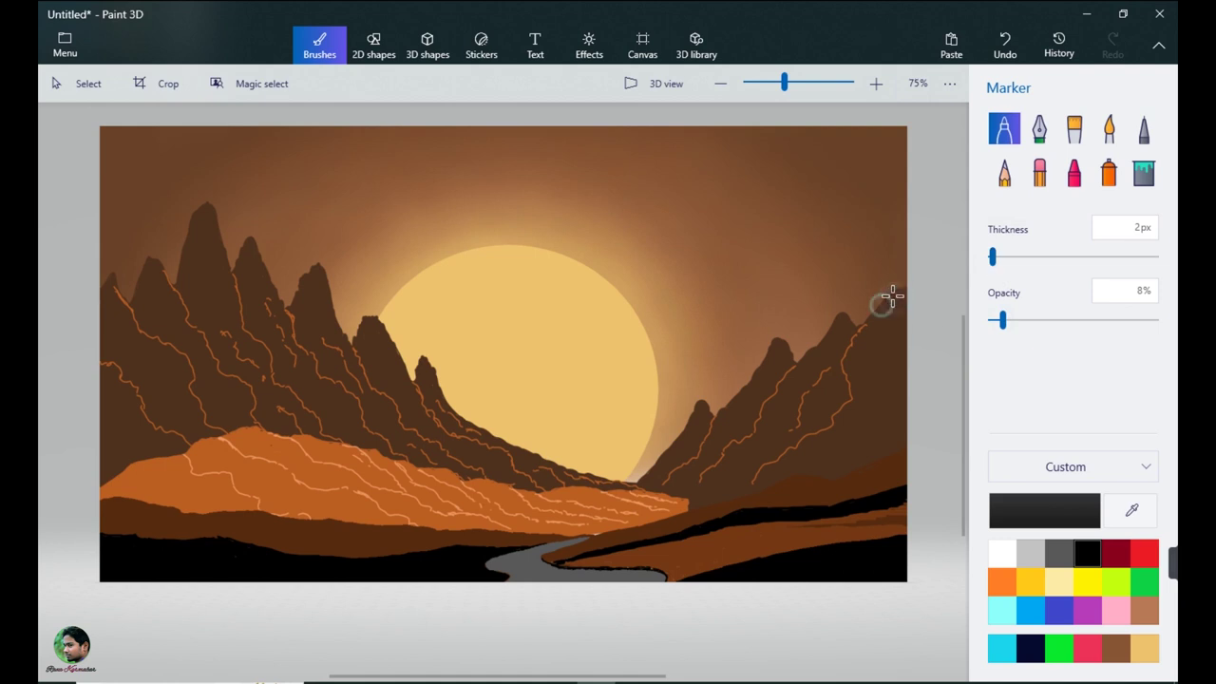
{"action": "mouse_move", "coordinate": [871, 314]}
{"action": "left_mouse_down"}
{"action": "mouse_move", "coordinate": [851, 353]}
{"action": "mouse_move", "coordinate": [854, 377]}
{"action": "mouse_move", "coordinate": [883, 321]}
{"action": "mouse_move", "coordinate": [862, 399]}
{"action": "mouse_move", "coordinate": [820, 345]}
{"action": "mouse_move", "coordinate": [754, 442]}
{"action": "mouse_move", "coordinate": [731, 412]}
{"action": "mouse_move", "coordinate": [749, 399]}
{"action": "mouse_move", "coordinate": [739, 423]}
{"action": "mouse_move", "coordinate": [662, 475]}
{"action": "left_mouse_up"}
Sample the hill's orange and extend the hill's right tip to a point at 100% opacity
{"action": "left_click", "coordinate": [1130, 510]}
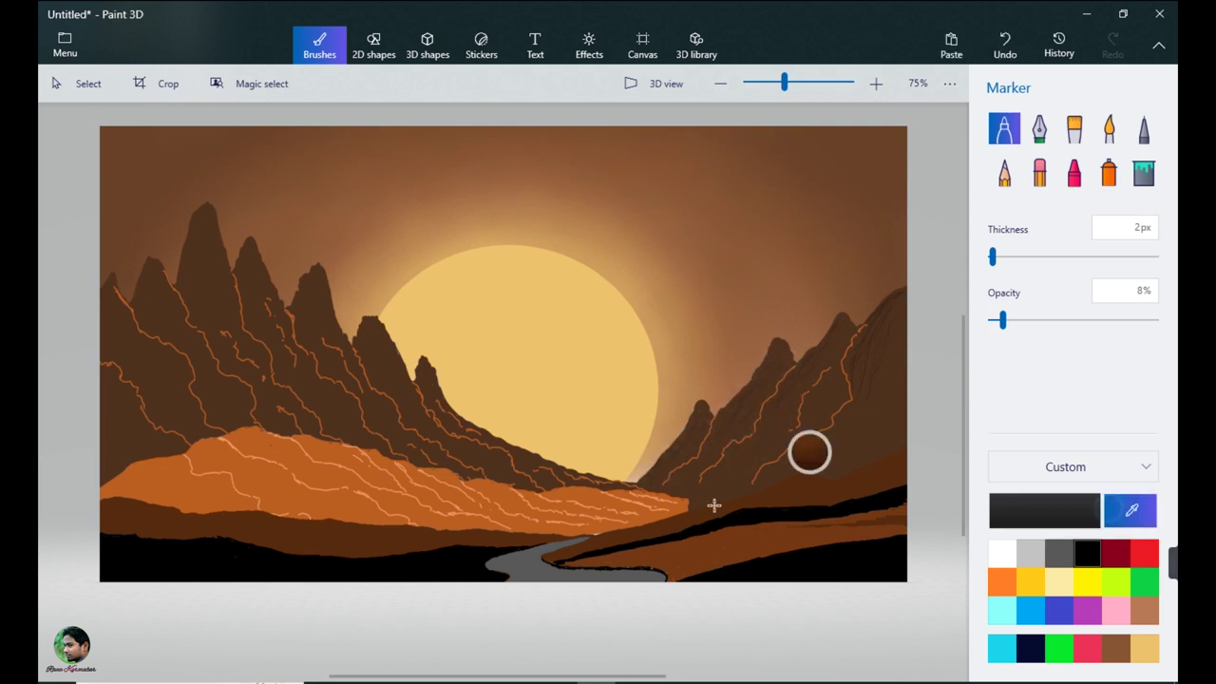
{"action": "left_click", "coordinate": [677, 500]}
{"action": "left_click_drag", "start_coordinate": [1002, 321], "coordinate": [1156, 320]}
{"action": "mouse_move", "coordinate": [691, 500]}
{"action": "left_mouse_down"}
{"action": "mouse_move", "coordinate": [682, 506]}
{"action": "mouse_move", "coordinate": [703, 503]}
{"action": "mouse_move", "coordinate": [689, 499]}
{"action": "left_mouse_up"}
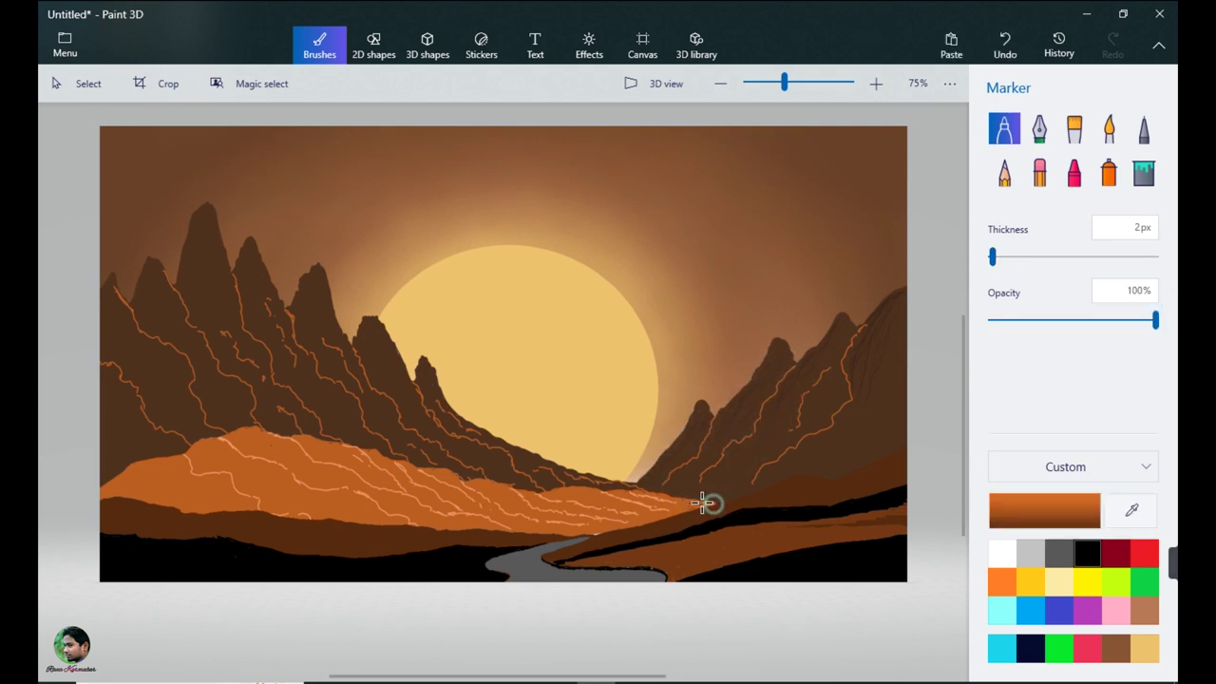
Shade the left mountain peaks with faint black marker lines at 4% opacity
{"action": "left_click", "coordinate": [1086, 552]}
{"action": "left_click_drag", "start_coordinate": [1156, 320], "coordinate": [996, 320]}
{"action": "left_click_drag", "start_coordinate": [211, 228], "coordinate": [217, 288]}
{"action": "mouse_move", "coordinate": [218, 288]}
{"action": "left_mouse_down"}
{"action": "mouse_move", "coordinate": [233, 310]}
{"action": "mouse_move", "coordinate": [216, 292]}
{"action": "left_mouse_up"}
{"action": "mouse_move", "coordinate": [252, 271]}
{"action": "left_mouse_down"}
{"action": "mouse_move", "coordinate": [257, 320]}
{"action": "mouse_move", "coordinate": [326, 301]}
{"action": "mouse_move", "coordinate": [318, 320]}
{"action": "mouse_move", "coordinate": [309, 299]}
{"action": "mouse_move", "coordinate": [333, 338]}
{"action": "mouse_move", "coordinate": [415, 409]}
{"action": "left_mouse_up"}
{"action": "left_click_drag", "start_coordinate": [168, 294], "coordinate": [196, 355]}
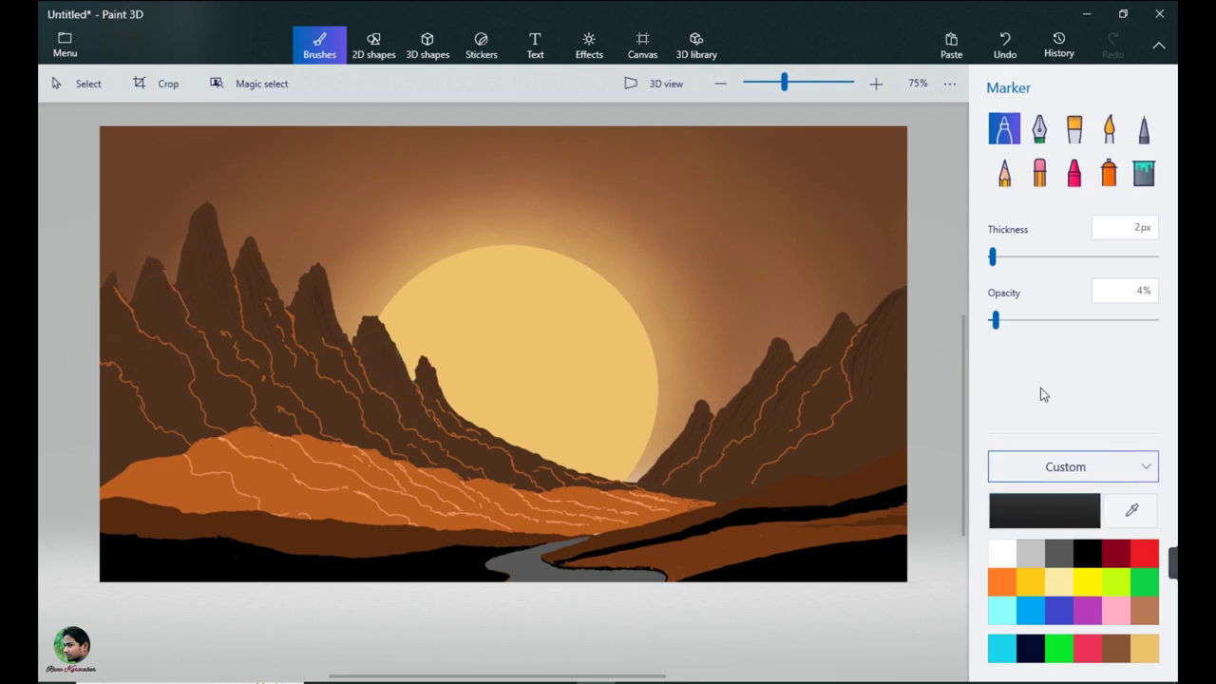
Spray a soft glow of the sampled sun yellow over the slopes beside the sun at 300 px thickness and 3% opacity
{"action": "left_click_drag", "start_coordinate": [995, 320], "coordinate": [1156, 320]}
{"action": "left_click_drag", "start_coordinate": [993, 257], "coordinate": [1155, 257]}
{"action": "left_click", "coordinate": [1109, 172]}
{"action": "left_click", "coordinate": [1131, 510]}
{"action": "left_click", "coordinate": [522, 332]}
{"action": "mouse_move", "coordinate": [453, 379]}
{"action": "left_mouse_down"}
{"action": "mouse_move", "coordinate": [412, 333]}
{"action": "mouse_move", "coordinate": [499, 426]}
{"action": "mouse_move", "coordinate": [561, 437]}
{"action": "left_mouse_up"}
{"action": "left_click_drag", "start_coordinate": [489, 413], "coordinate": [621, 463]}
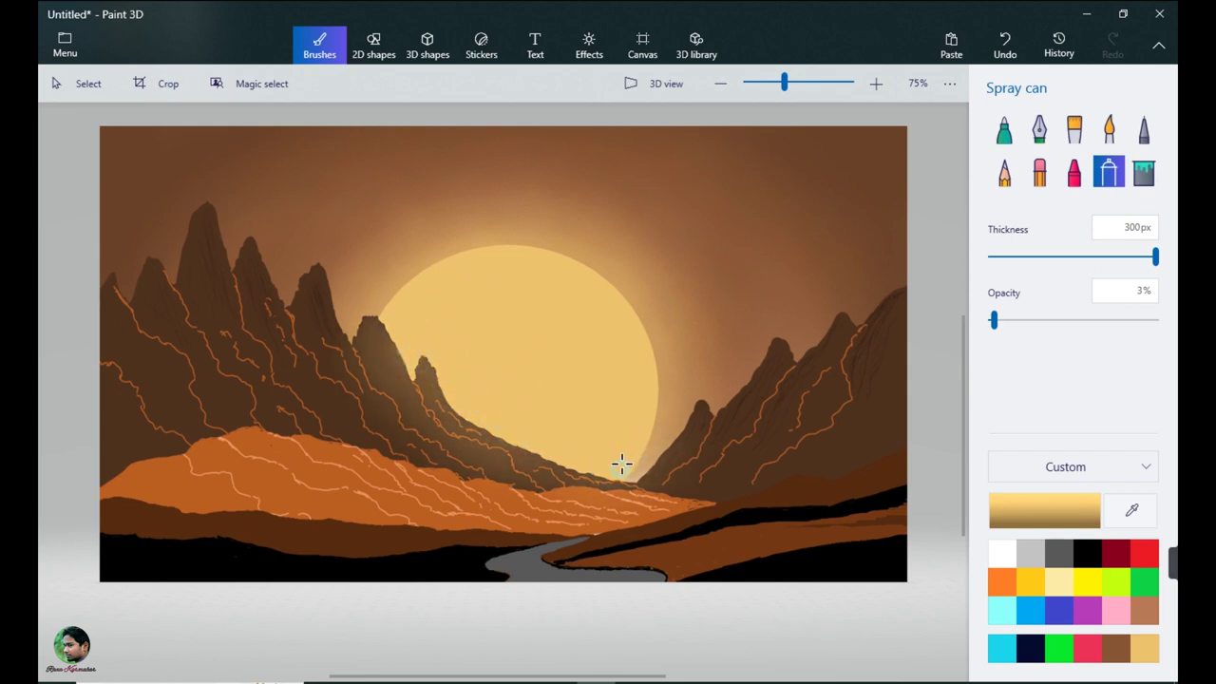
{"action": "mouse_move", "coordinate": [530, 434]}
{"action": "left_mouse_down"}
{"action": "mouse_move", "coordinate": [582, 426]}
{"action": "mouse_move", "coordinate": [418, 326]}
{"action": "mouse_move", "coordinate": [605, 454]}
{"action": "left_mouse_up"}
Draw a tall, slim tree trunk rising beside the sun with the black marker at 3 px thickness and 100% opacity
{"action": "left_click", "coordinate": [1004, 128]}
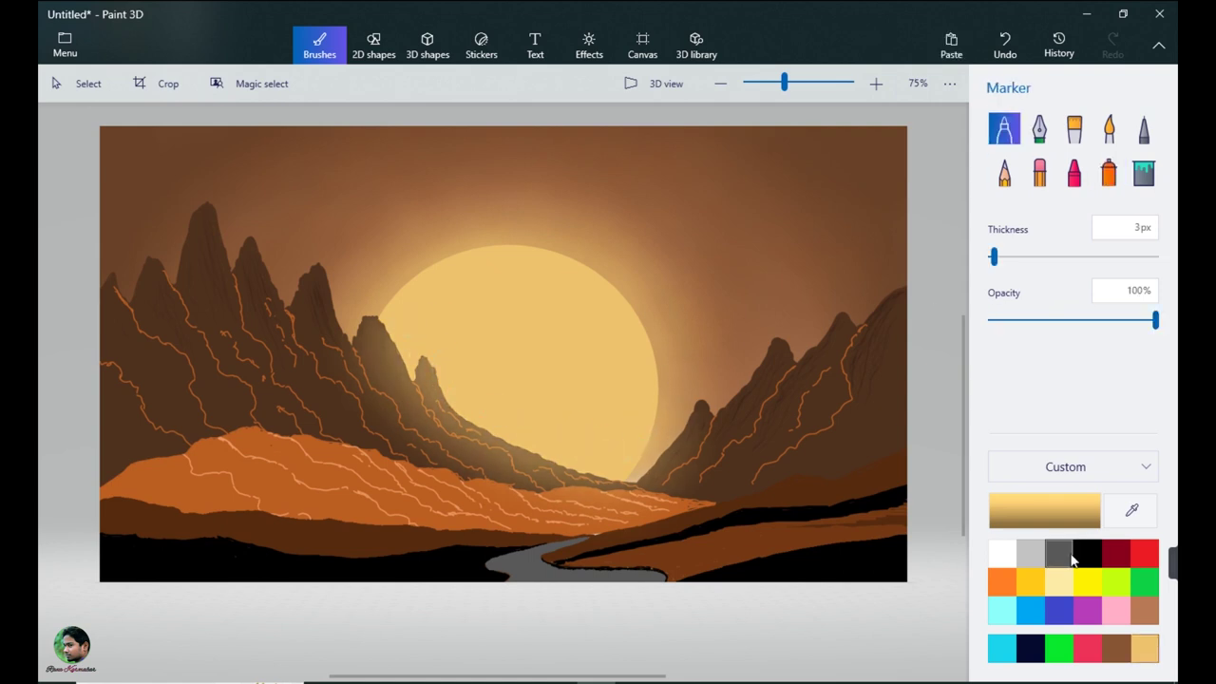
{"action": "left_click", "coordinate": [1087, 552]}
{"action": "left_click_drag", "start_coordinate": [699, 575], "coordinate": [694, 493]}
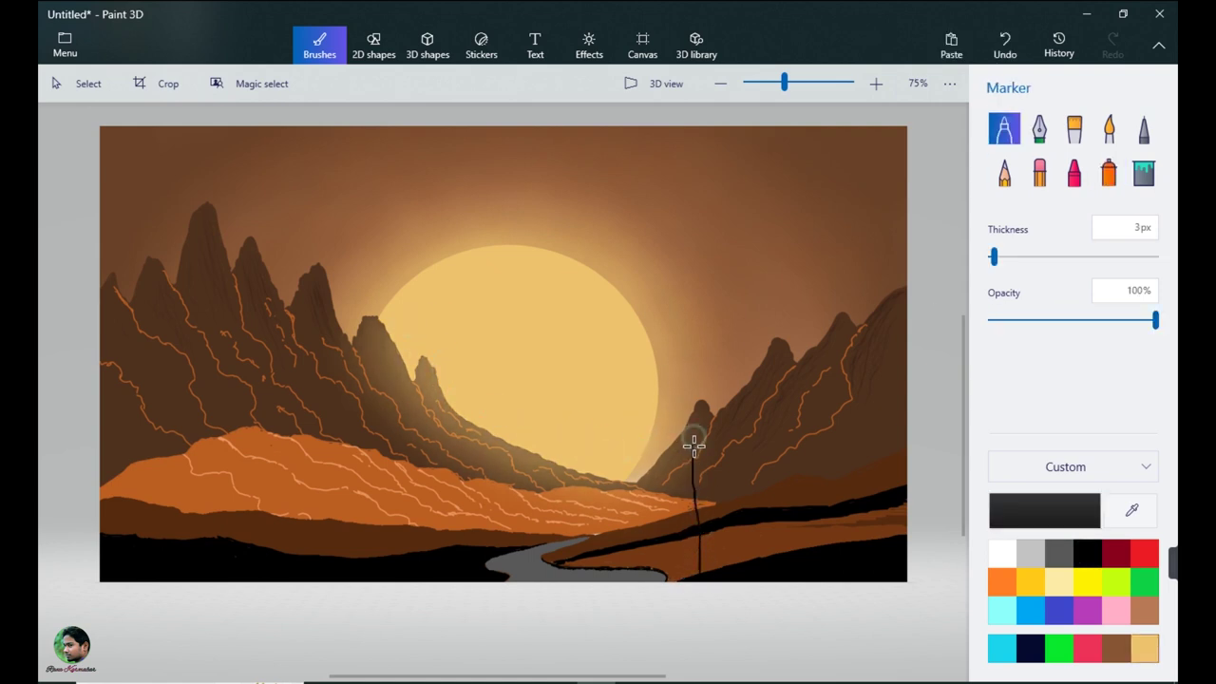
{"action": "left_click_drag", "start_coordinate": [693, 444], "coordinate": [687, 249]}
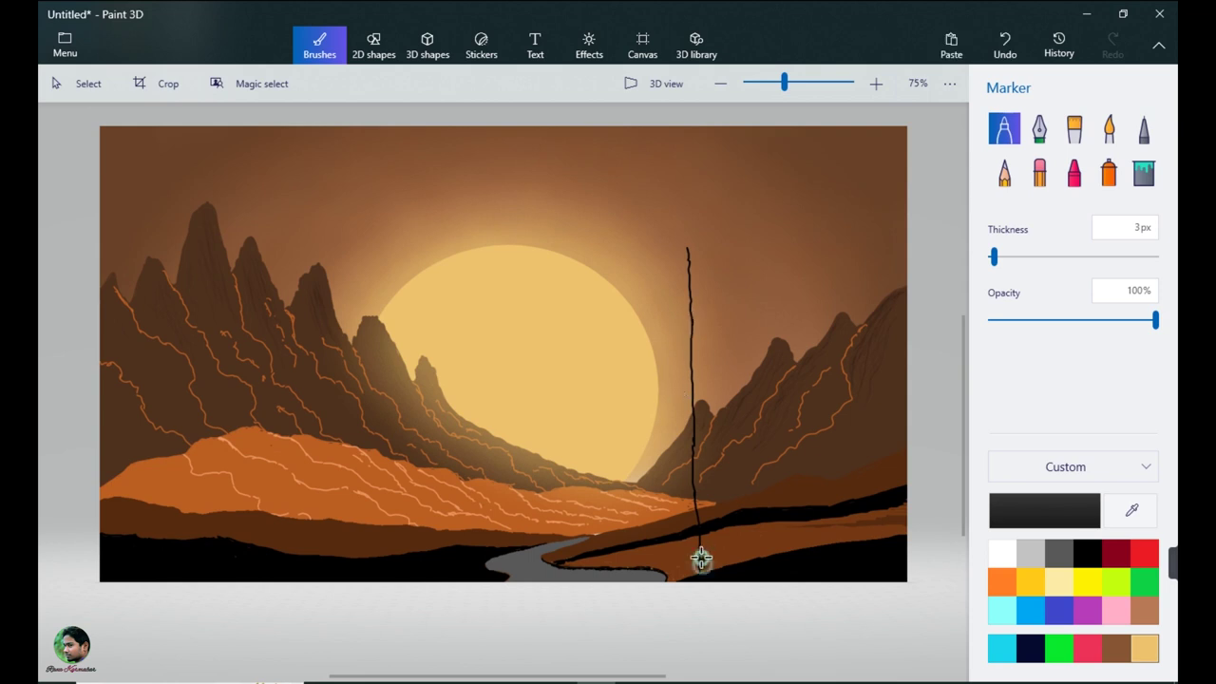
{"action": "left_click_drag", "start_coordinate": [701, 559], "coordinate": [697, 430]}
{"action": "left_click_drag", "start_coordinate": [697, 486], "coordinate": [693, 325]}
{"action": "mouse_move", "coordinate": [697, 441]}
{"action": "left_mouse_down"}
{"action": "mouse_move", "coordinate": [695, 472]}
{"action": "mouse_move", "coordinate": [696, 459]}
{"action": "left_mouse_up"}
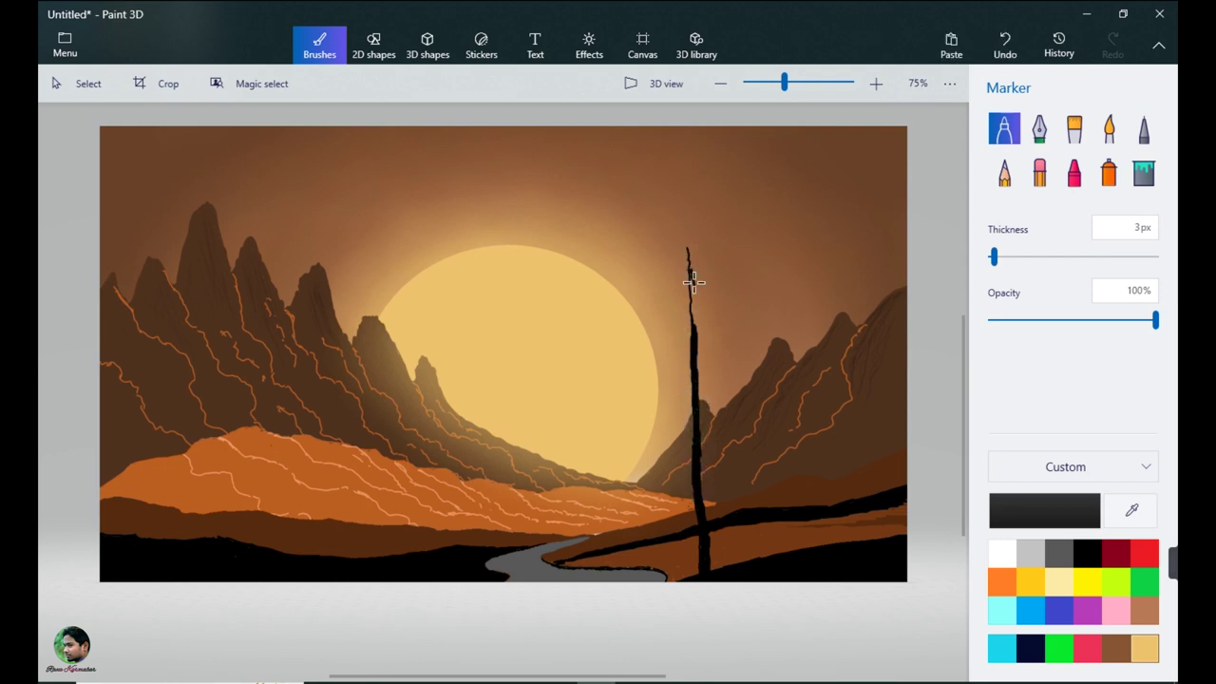
{"action": "left_click_drag", "start_coordinate": [694, 282], "coordinate": [693, 352]}
{"action": "mouse_move", "coordinate": [687, 303]}
{"action": "left_mouse_down"}
{"action": "mouse_move", "coordinate": [689, 258]}
{"action": "mouse_move", "coordinate": [704, 569]}
{"action": "left_mouse_up"}
Add two side branches and a forked top to the tall trunk with the black marker at 2 px thickness
{"action": "left_click_drag", "start_coordinate": [994, 257], "coordinate": [992, 257]}
{"action": "mouse_move", "coordinate": [691, 482]}
{"action": "left_mouse_down"}
{"action": "mouse_move", "coordinate": [667, 421]}
{"action": "mouse_move", "coordinate": [651, 427]}
{"action": "mouse_move", "coordinate": [664, 426]}
{"action": "mouse_move", "coordinate": [653, 407]}
{"action": "mouse_move", "coordinate": [735, 340]}
{"action": "left_mouse_up"}
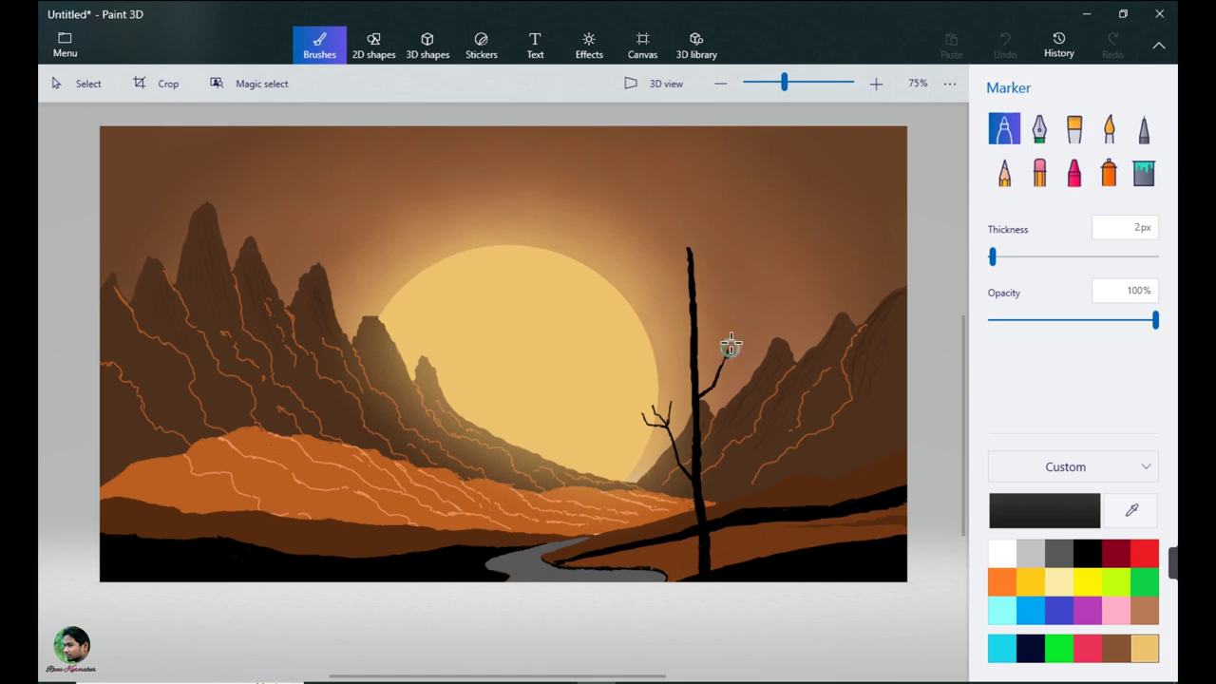
{"action": "left_click", "coordinate": [691, 249]}
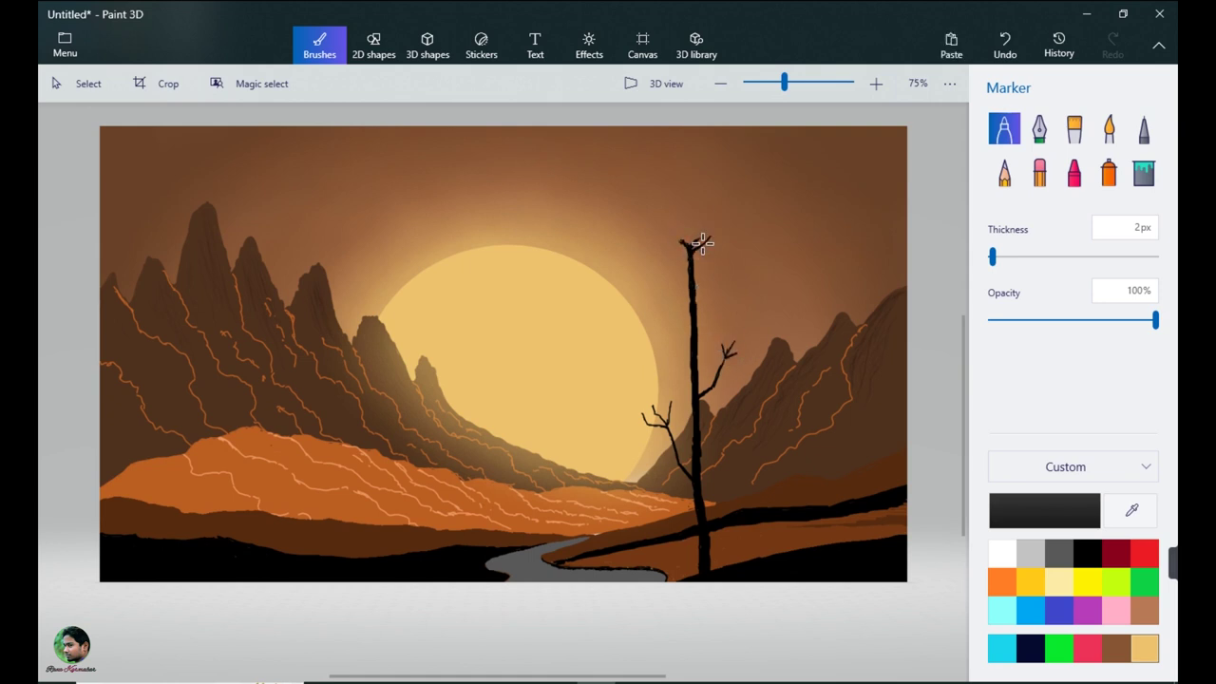
{"action": "left_click_drag", "start_coordinate": [695, 247], "coordinate": [690, 245]}
{"action": "left_click_drag", "start_coordinate": [730, 210], "coordinate": [701, 221]}
Dab a black crayon leaf crown over the tall tree's top branches, going from 11 px to 14 px thickness and 74% opacity
{"action": "left_click", "coordinate": [1073, 172]}
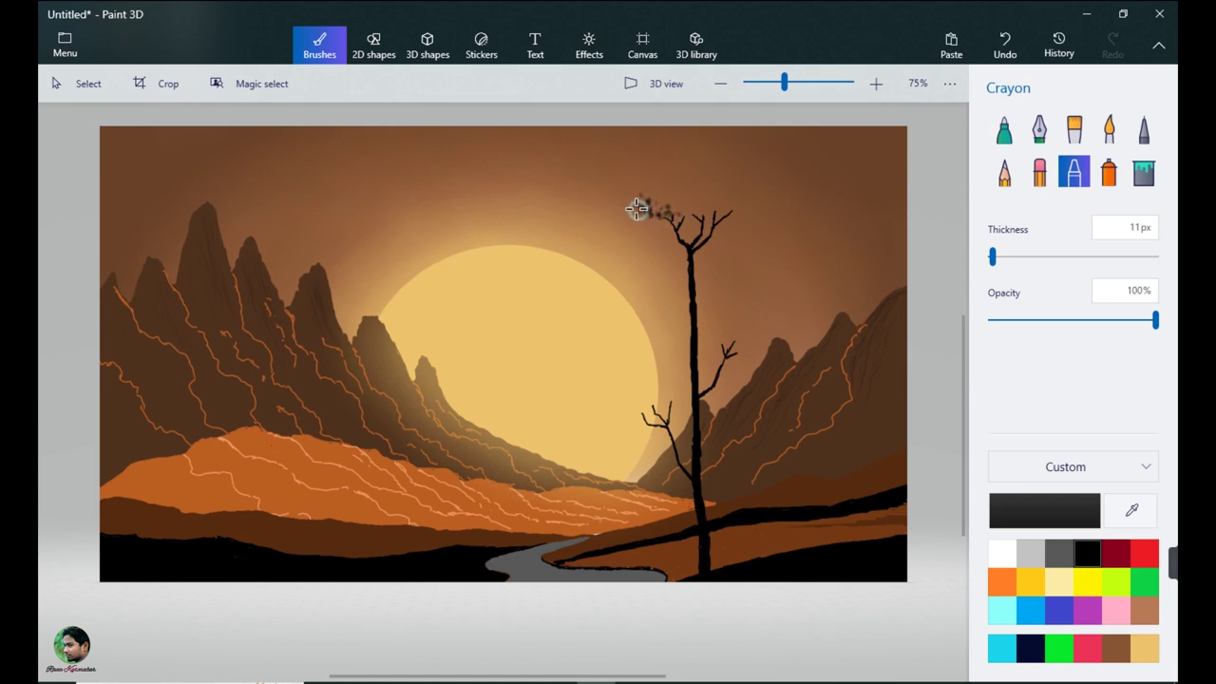
{"action": "left_click_drag", "start_coordinate": [656, 201], "coordinate": [718, 192]}
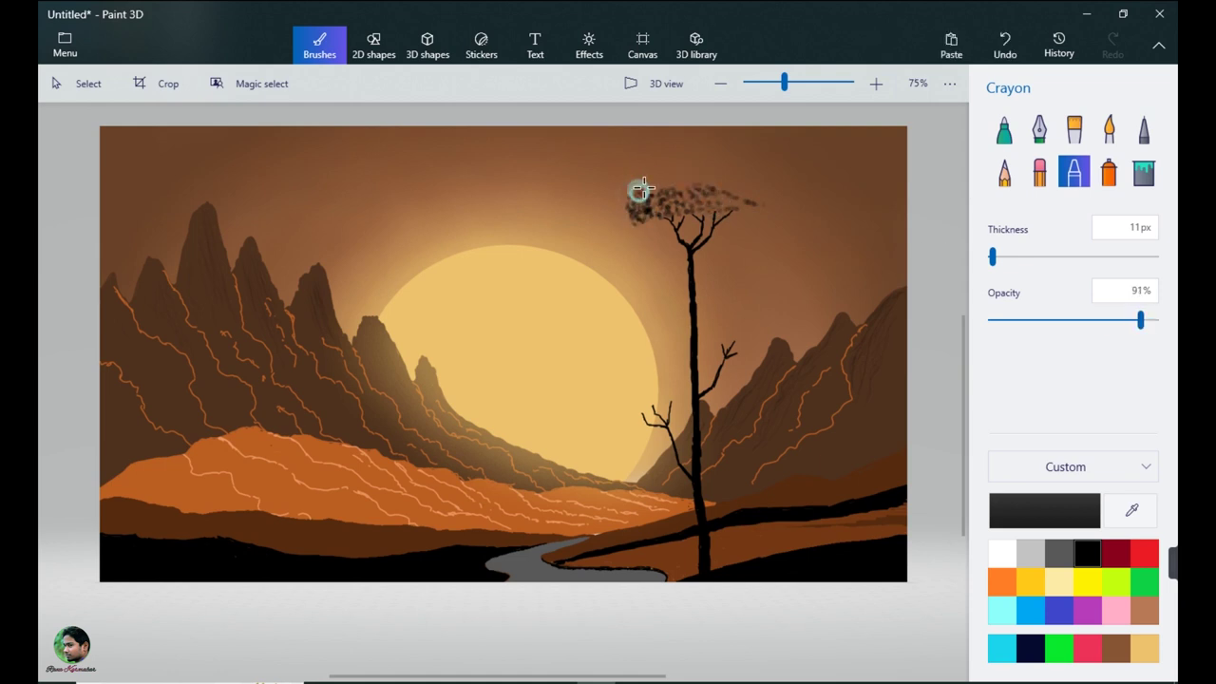
{"action": "mouse_move", "coordinate": [644, 188]}
{"action": "left_mouse_down"}
{"action": "mouse_move", "coordinate": [675, 182]}
{"action": "mouse_move", "coordinate": [683, 206]}
{"action": "mouse_move", "coordinate": [675, 176]}
{"action": "left_mouse_up"}
{"action": "left_click_drag", "start_coordinate": [992, 256], "coordinate": [998, 257]}
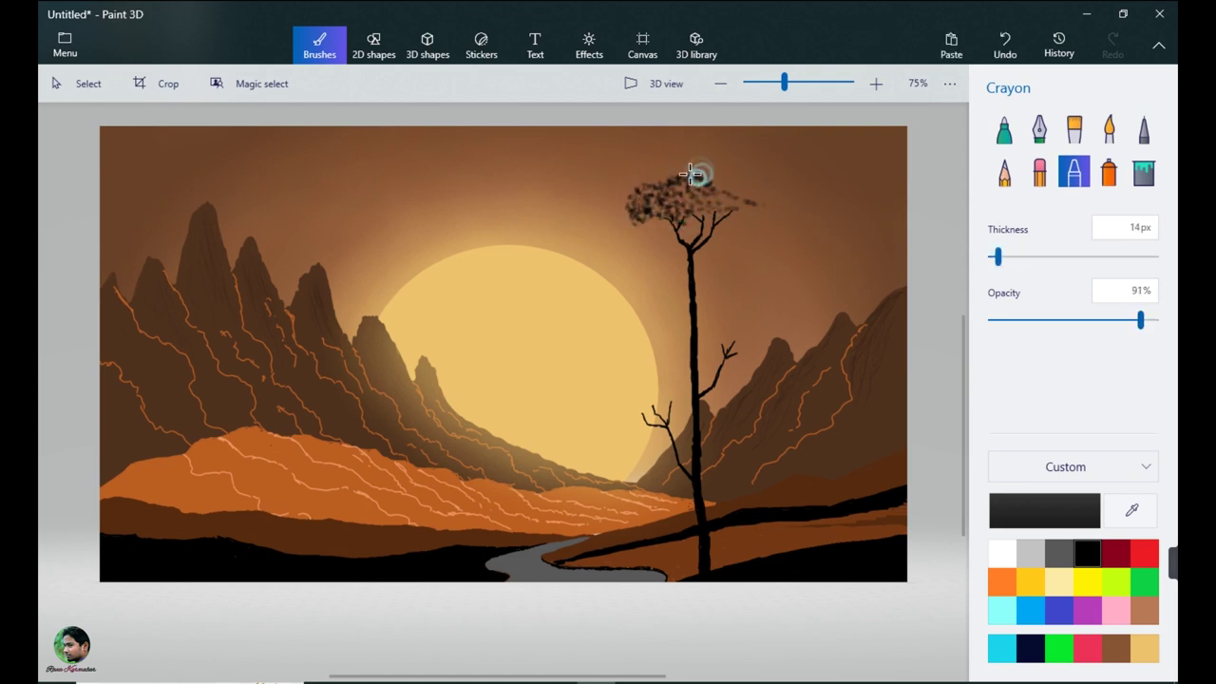
{"action": "left_click_drag", "start_coordinate": [1141, 320], "coordinate": [1112, 320]}
{"action": "mouse_move", "coordinate": [696, 180]}
{"action": "left_mouse_down"}
{"action": "mouse_move", "coordinate": [664, 212]}
{"action": "mouse_move", "coordinate": [747, 206]}
{"action": "mouse_move", "coordinate": [738, 190]}
{"action": "left_mouse_up"}
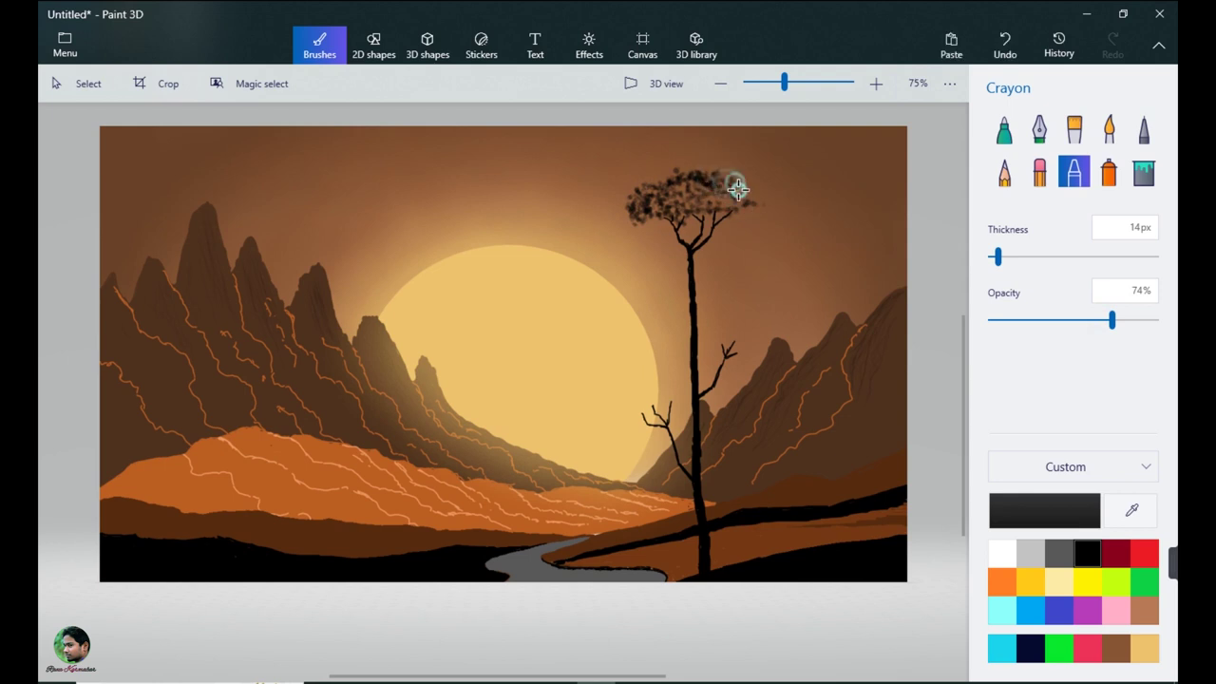
Add crayon foliage to both side branches and widen the tall tree's crown at 14 px thickness and 74% opacity
{"action": "mouse_move", "coordinate": [727, 339]}
{"action": "left_mouse_down"}
{"action": "mouse_move", "coordinate": [740, 342]}
{"action": "mouse_move", "coordinate": [727, 320]}
{"action": "mouse_move", "coordinate": [716, 330]}
{"action": "left_mouse_up"}
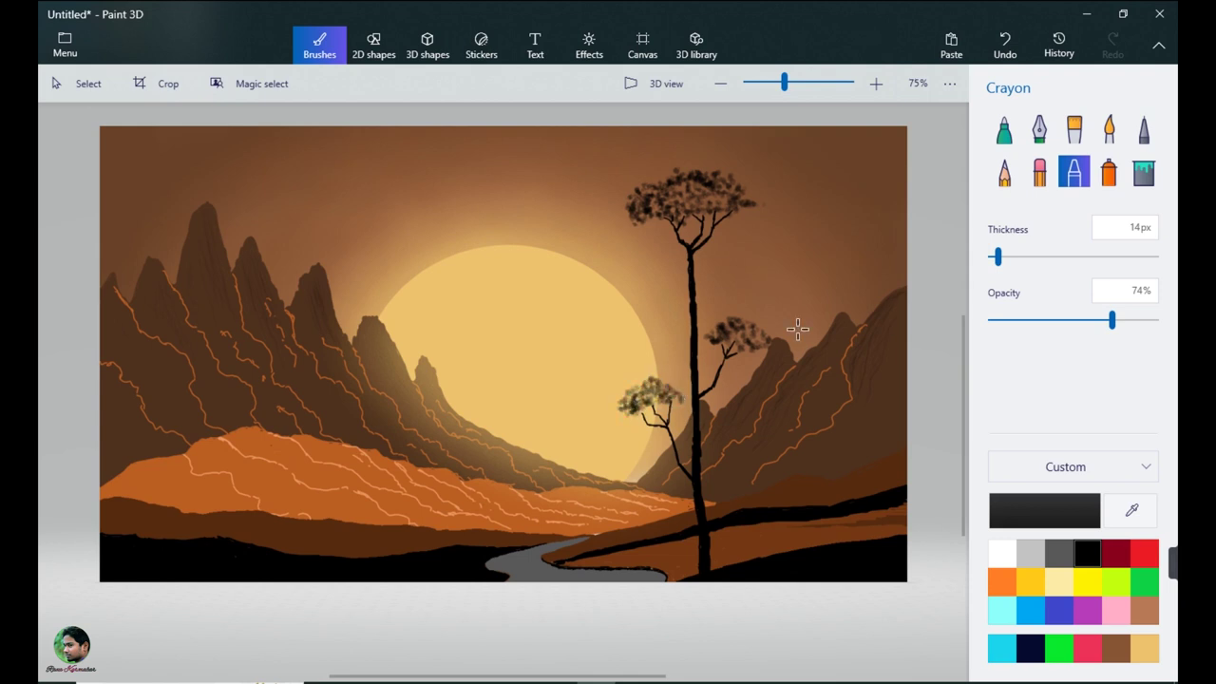
{"action": "mouse_move", "coordinate": [625, 211]}
{"action": "left_mouse_down"}
{"action": "mouse_move", "coordinate": [656, 179]}
{"action": "mouse_move", "coordinate": [762, 197]}
{"action": "mouse_move", "coordinate": [668, 176]}
{"action": "mouse_move", "coordinate": [622, 184]}
{"action": "mouse_move", "coordinate": [605, 215]}
{"action": "mouse_move", "coordinate": [678, 161]}
{"action": "mouse_move", "coordinate": [652, 168]}
{"action": "mouse_move", "coordinate": [754, 167]}
{"action": "mouse_move", "coordinate": [700, 158]}
{"action": "mouse_move", "coordinate": [687, 190]}
{"action": "mouse_move", "coordinate": [646, 198]}
{"action": "mouse_move", "coordinate": [708, 158]}
{"action": "mouse_move", "coordinate": [725, 162]}
{"action": "mouse_move", "coordinate": [699, 207]}
{"action": "mouse_move", "coordinate": [757, 174]}
{"action": "mouse_move", "coordinate": [618, 187]}
{"action": "mouse_move", "coordinate": [640, 219]}
{"action": "mouse_move", "coordinate": [751, 213]}
{"action": "left_mouse_up"}
{"action": "mouse_move", "coordinate": [643, 383]}
{"action": "left_mouse_down"}
{"action": "mouse_move", "coordinate": [655, 394]}
{"action": "mouse_move", "coordinate": [637, 402]}
{"action": "mouse_move", "coordinate": [727, 336]}
{"action": "mouse_move", "coordinate": [771, 348]}
{"action": "mouse_move", "coordinate": [722, 324]}
{"action": "left_mouse_up"}
Draw small black trees beside the road and on the far-left hill, with 2 px marker trunks and 10 px crayon foliage
{"action": "left_click", "coordinate": [1003, 128]}
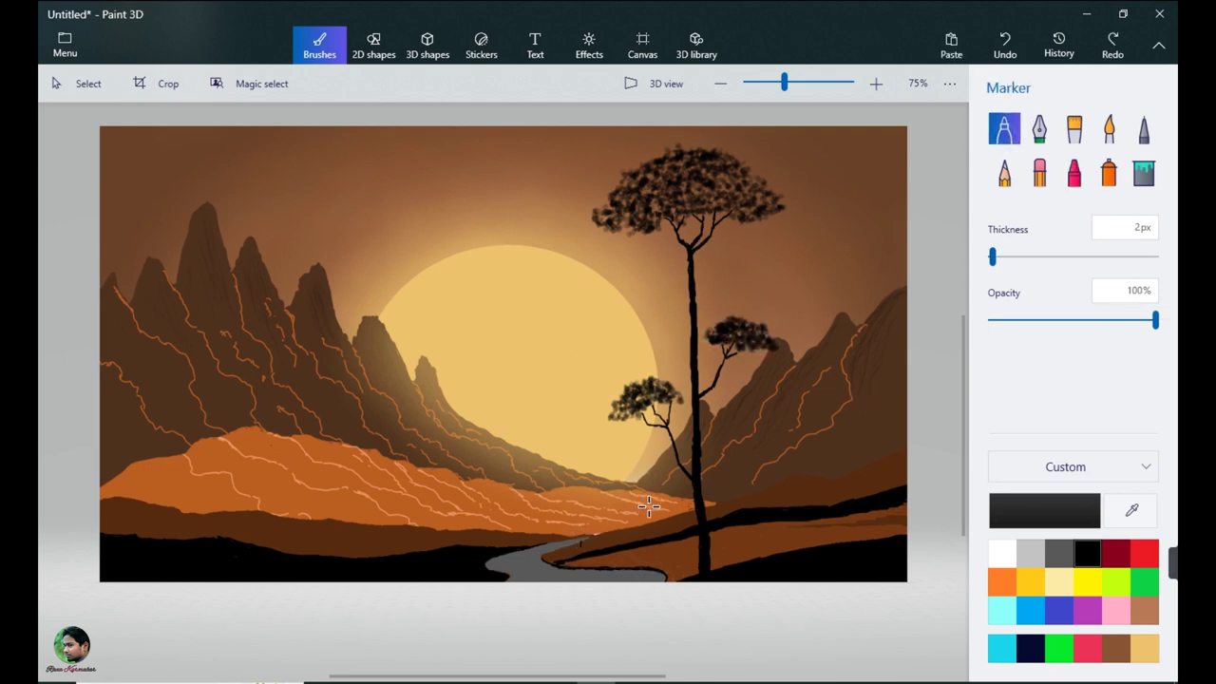
{"action": "left_click_drag", "start_coordinate": [586, 551], "coordinate": [586, 506]}
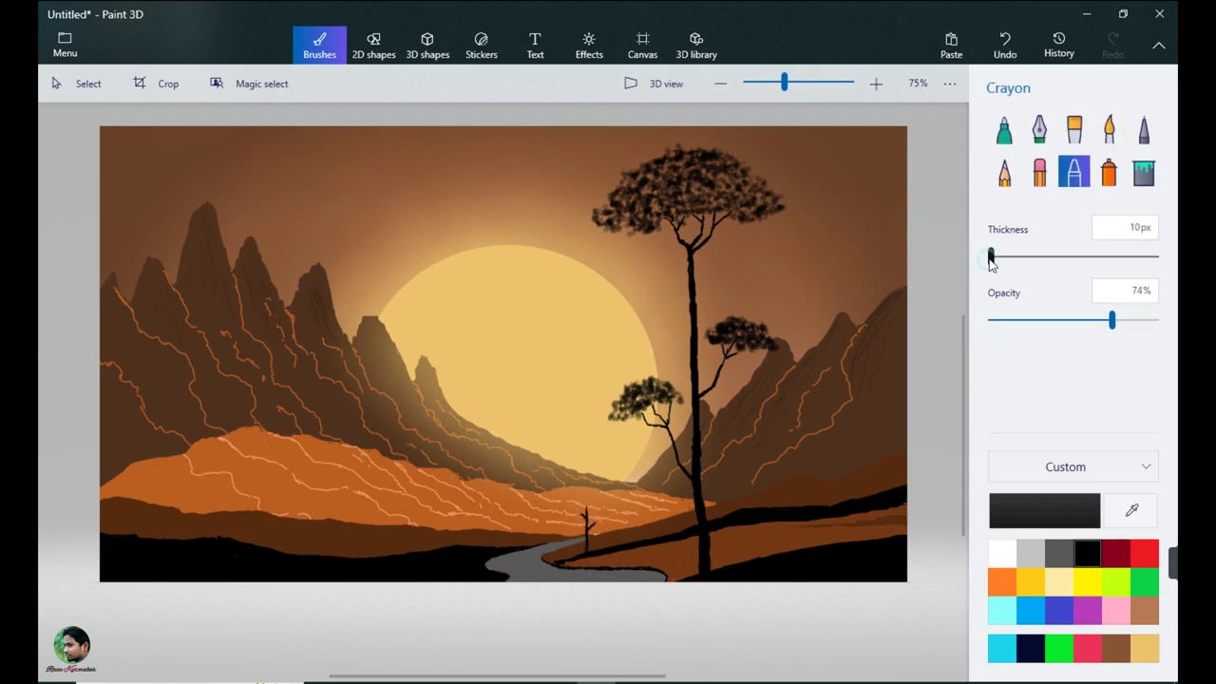
{"action": "mouse_move", "coordinate": [593, 506]}
{"action": "left_mouse_down"}
{"action": "mouse_move", "coordinate": [577, 502]}
{"action": "mouse_move", "coordinate": [590, 507]}
{"action": "left_mouse_up"}
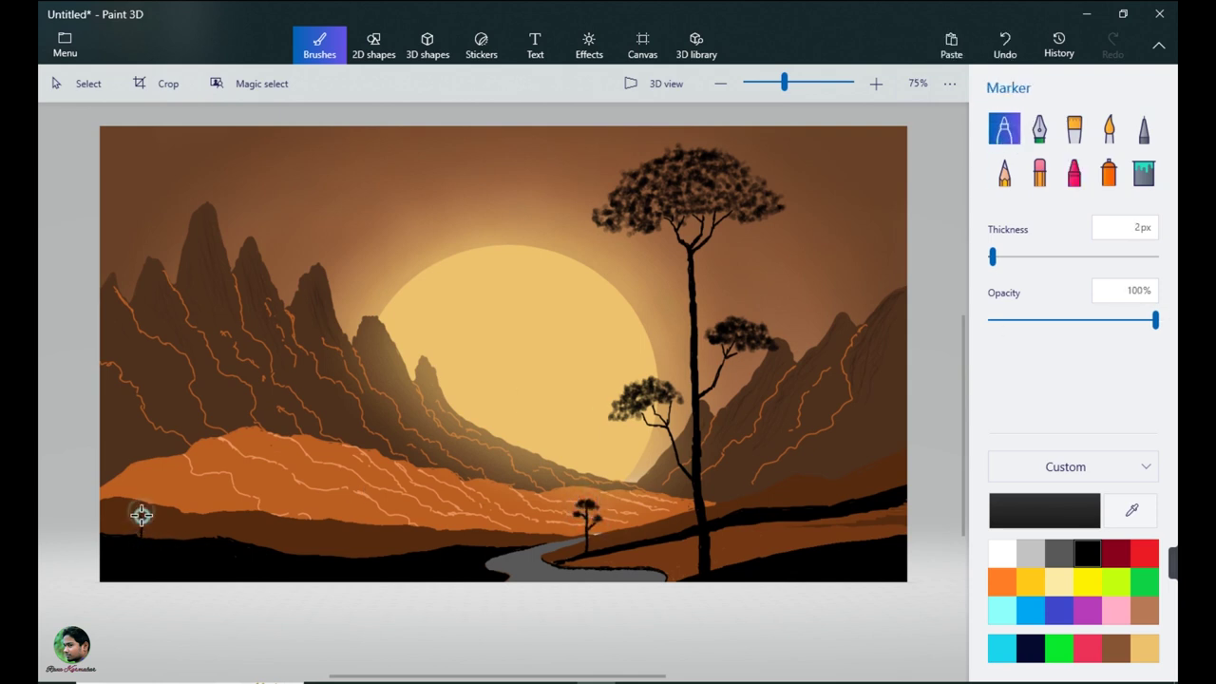
{"action": "left_click_drag", "start_coordinate": [141, 513], "coordinate": [149, 467]}
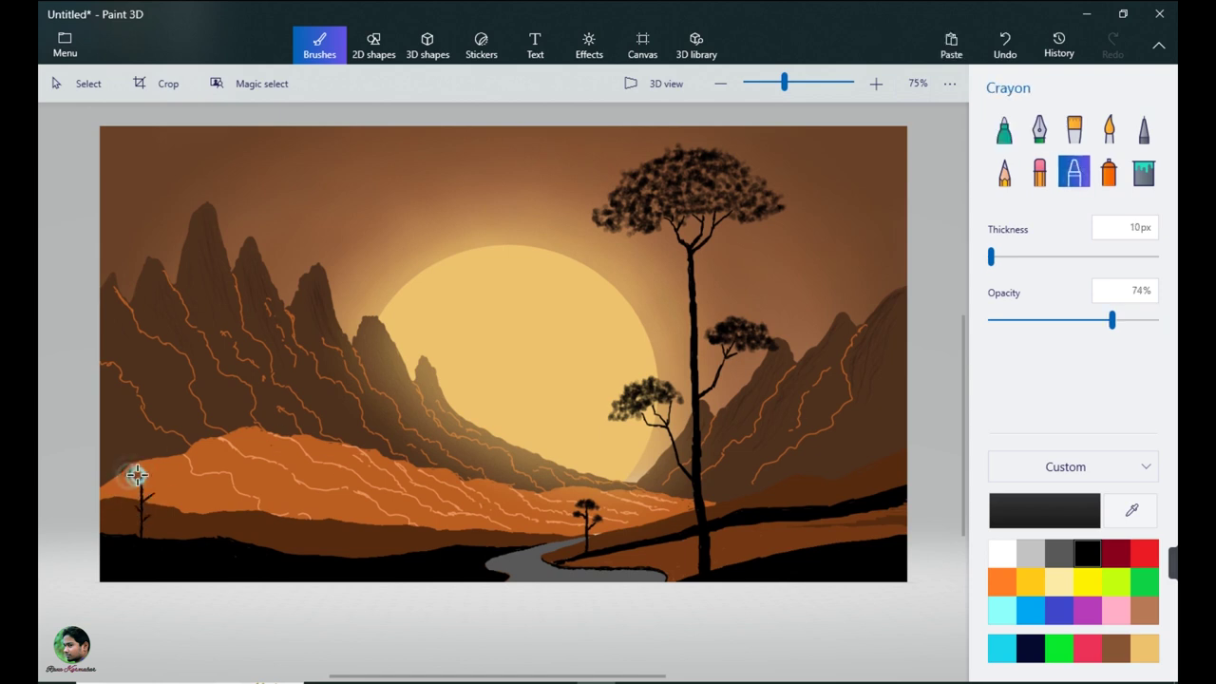
{"action": "mouse_move", "coordinate": [136, 475]}
{"action": "left_mouse_down"}
{"action": "mouse_move", "coordinate": [152, 464]}
{"action": "mouse_move", "coordinate": [139, 466]}
{"action": "mouse_move", "coordinate": [158, 507]}
{"action": "mouse_move", "coordinate": [127, 502]}
{"action": "mouse_move", "coordinate": [152, 490]}
{"action": "left_mouse_up"}
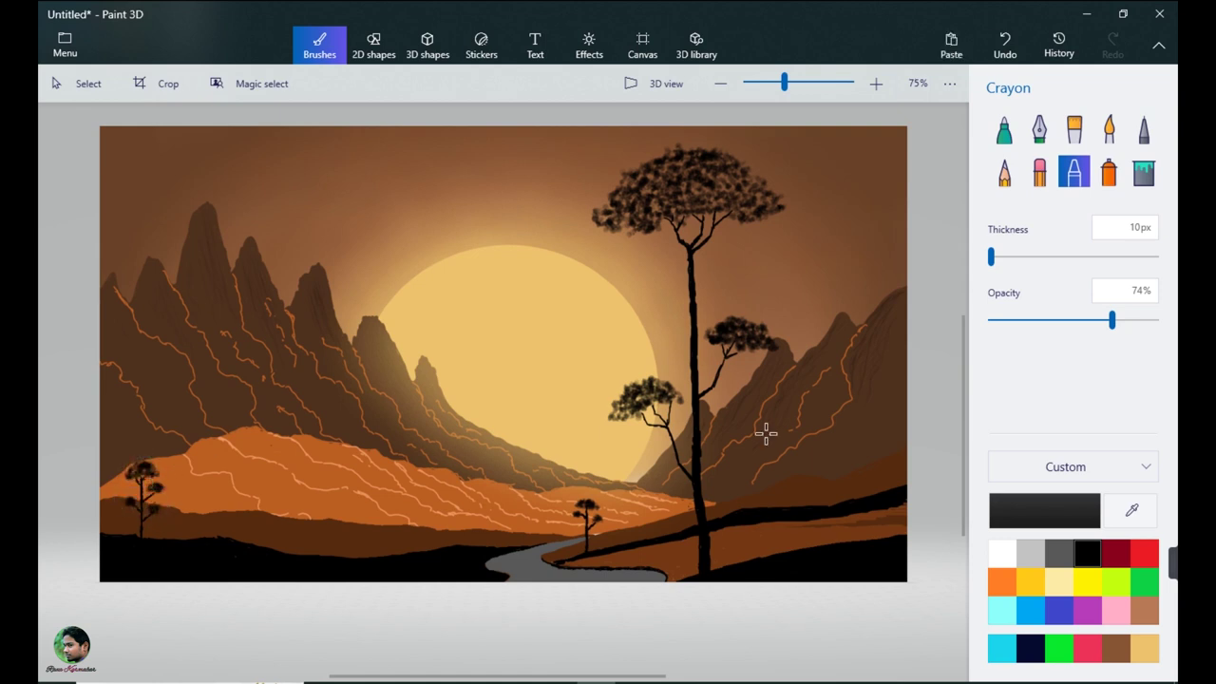
Sample the foreground hill's brown, pick a lighter shade, and streak the dark brown hills with the marker at 2 px thickness
{"action": "left_click", "coordinate": [1130, 510]}
{"action": "left_click", "coordinate": [855, 535]}
{"action": "left_click", "coordinate": [1005, 504]}
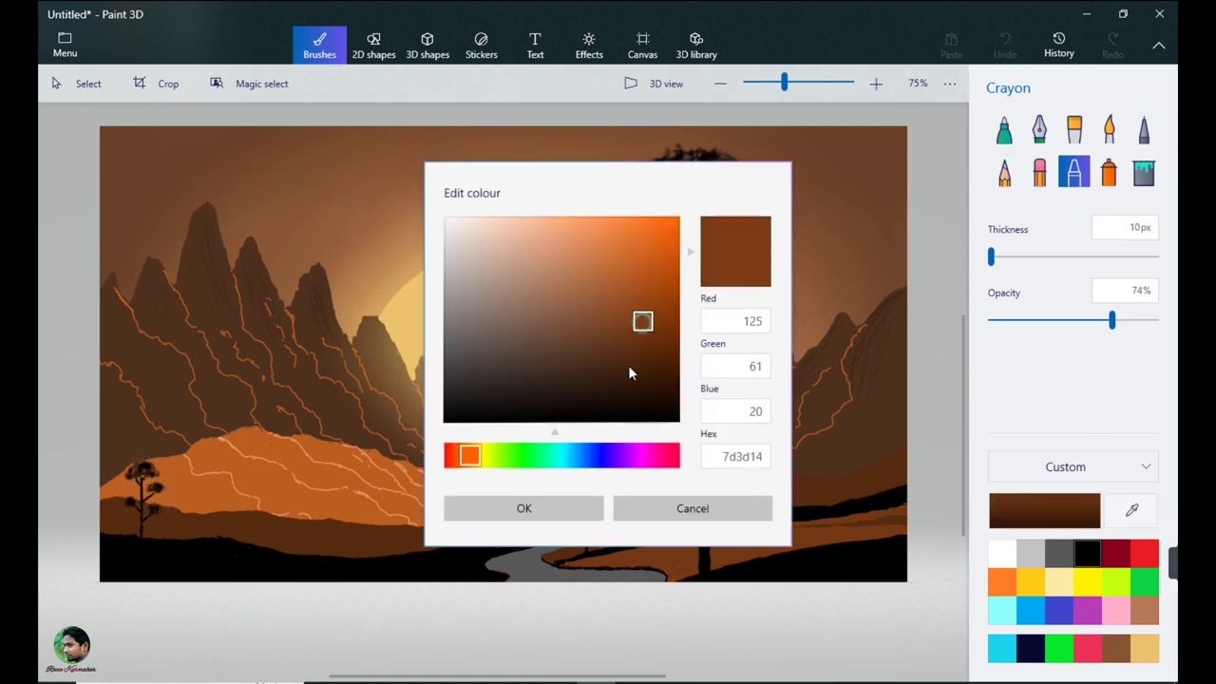
{"action": "left_click", "coordinate": [600, 306]}
{"action": "left_click", "coordinate": [525, 509]}
{"action": "left_click", "coordinate": [1004, 129]}
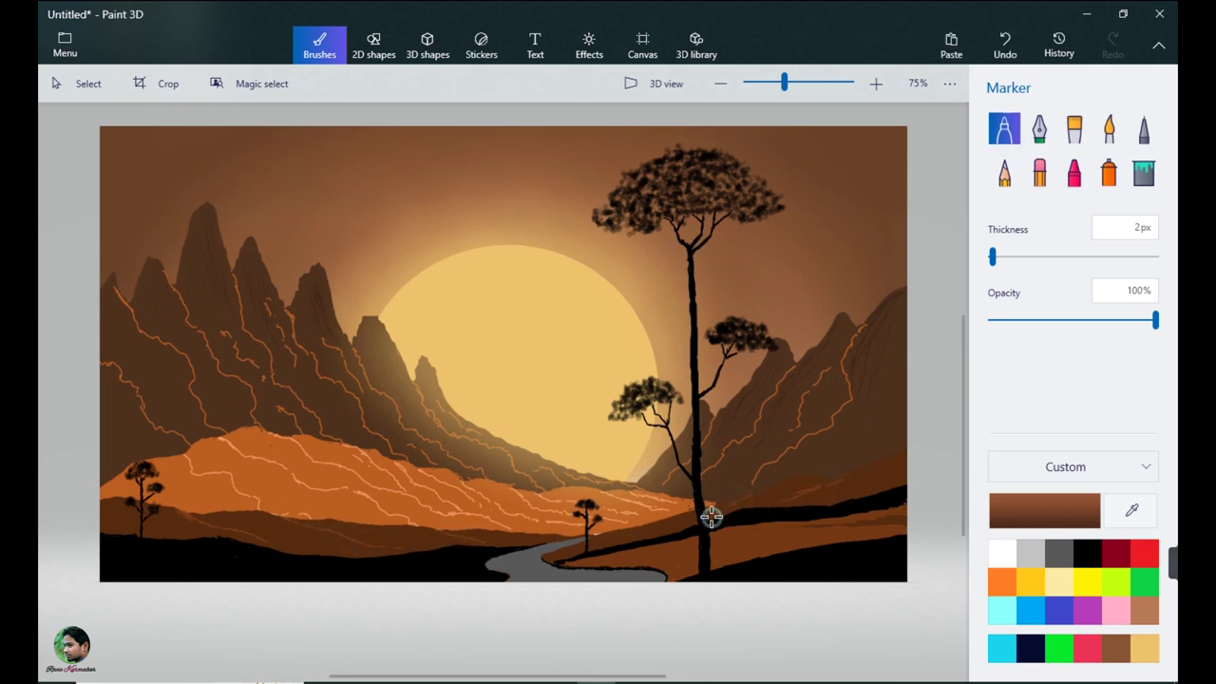
Reinforce the tall trunk with the 2 px black marker and extend its crown to the left with the crayon at 13 px
{"action": "left_click", "coordinate": [1087, 553]}
{"action": "left_click", "coordinate": [691, 301]}
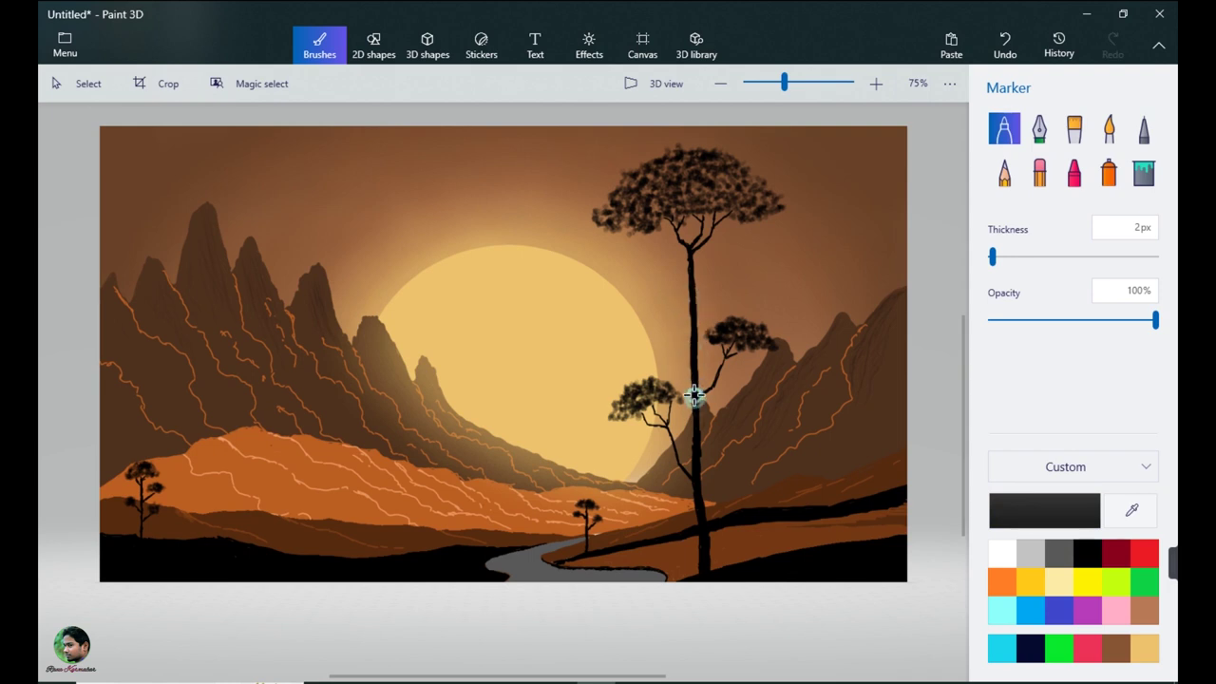
{"action": "left_click_drag", "start_coordinate": [694, 395], "coordinate": [703, 552]}
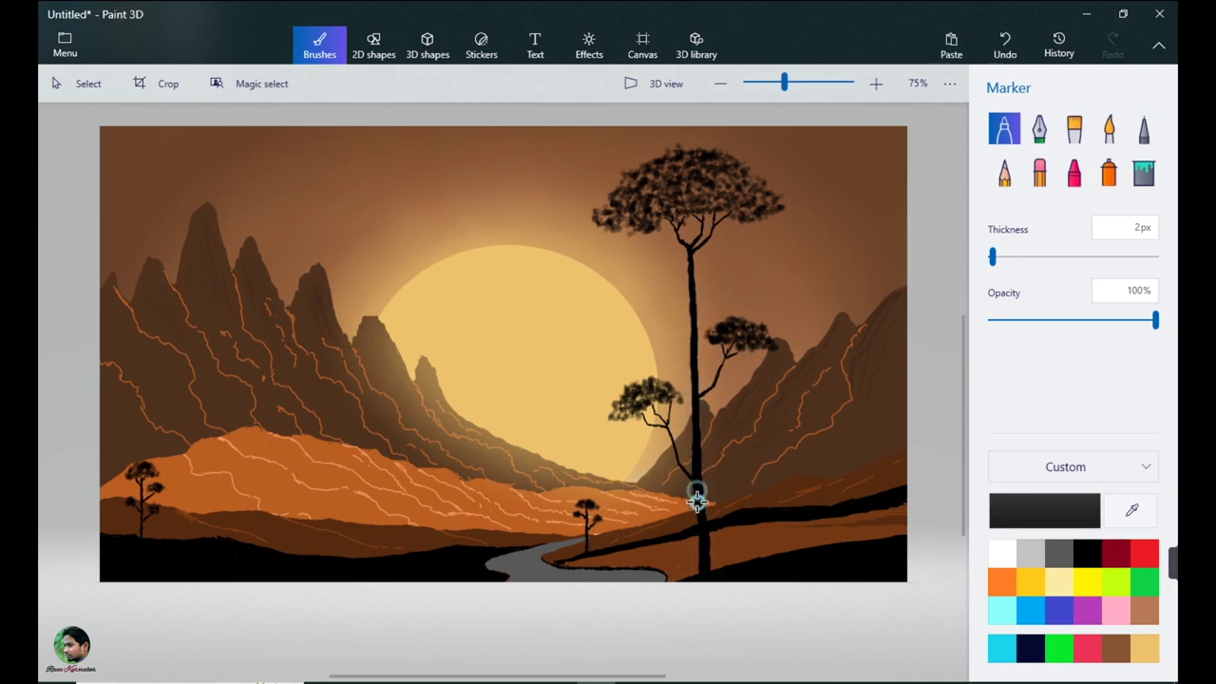
{"action": "left_click", "coordinate": [1073, 171]}
{"action": "mouse_move", "coordinate": [628, 228]}
{"action": "left_mouse_down"}
{"action": "mouse_move", "coordinate": [610, 190]}
{"action": "mouse_move", "coordinate": [652, 157]}
{"action": "mouse_move", "coordinate": [748, 176]}
{"action": "mouse_move", "coordinate": [589, 214]}
{"action": "mouse_move", "coordinate": [605, 184]}
{"action": "mouse_move", "coordinate": [666, 164]}
{"action": "left_mouse_up"}
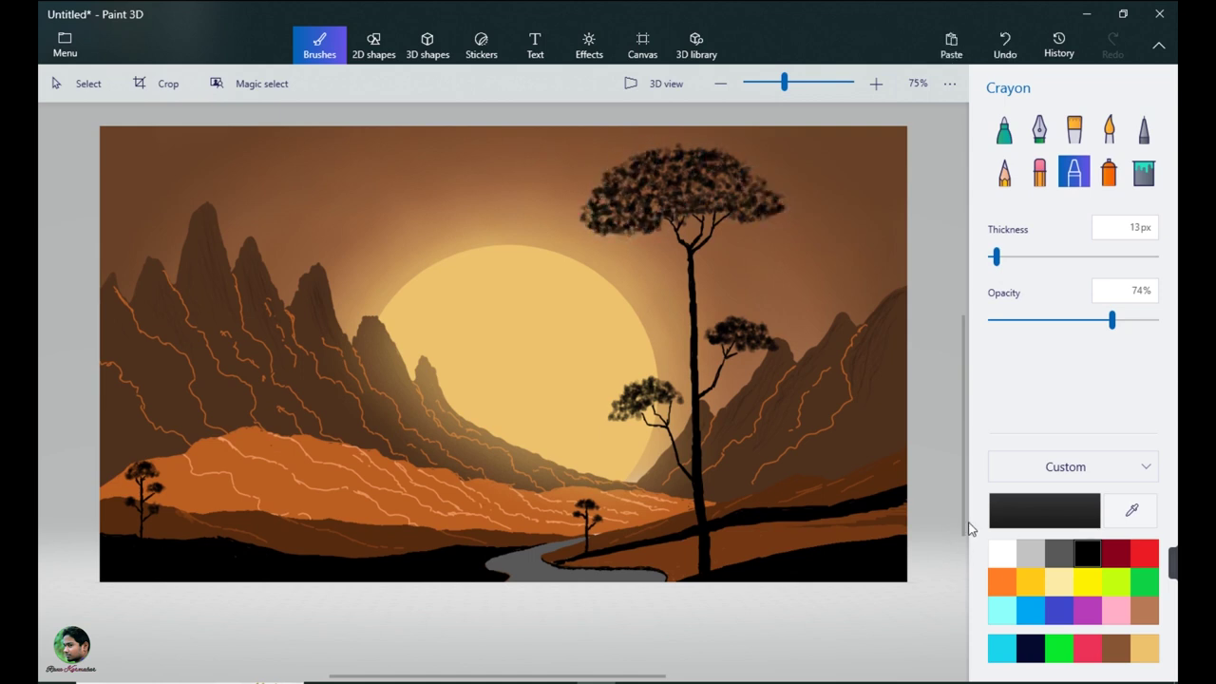
Draw black marker grass along the right and left foreground silhouettes and around the tall tree's base
{"action": "left_click", "coordinate": [1003, 128]}
{"action": "mouse_move", "coordinate": [881, 531]}
{"action": "left_mouse_down"}
{"action": "mouse_move", "coordinate": [806, 548]}
{"action": "mouse_move", "coordinate": [804, 532]}
{"action": "mouse_move", "coordinate": [839, 551]}
{"action": "mouse_move", "coordinate": [781, 545]}
{"action": "mouse_move", "coordinate": [690, 570]}
{"action": "mouse_move", "coordinate": [833, 546]}
{"action": "mouse_move", "coordinate": [822, 538]}
{"action": "left_mouse_up"}
{"action": "mouse_move", "coordinate": [700, 576]}
{"action": "left_mouse_down"}
{"action": "mouse_move", "coordinate": [687, 546]}
{"action": "mouse_move", "coordinate": [714, 549]}
{"action": "left_mouse_up"}
{"action": "mouse_move", "coordinate": [699, 575]}
{"action": "left_mouse_down"}
{"action": "mouse_move", "coordinate": [689, 560]}
{"action": "mouse_move", "coordinate": [721, 553]}
{"action": "left_mouse_up"}
{"action": "left_click_drag", "start_coordinate": [104, 536], "coordinate": [265, 542]}
Touch up the tallest left peak's slope with the sampled mountain brown and refine the tall trunk with black marker at 1 px
{"action": "left_click", "coordinate": [1074, 171]}
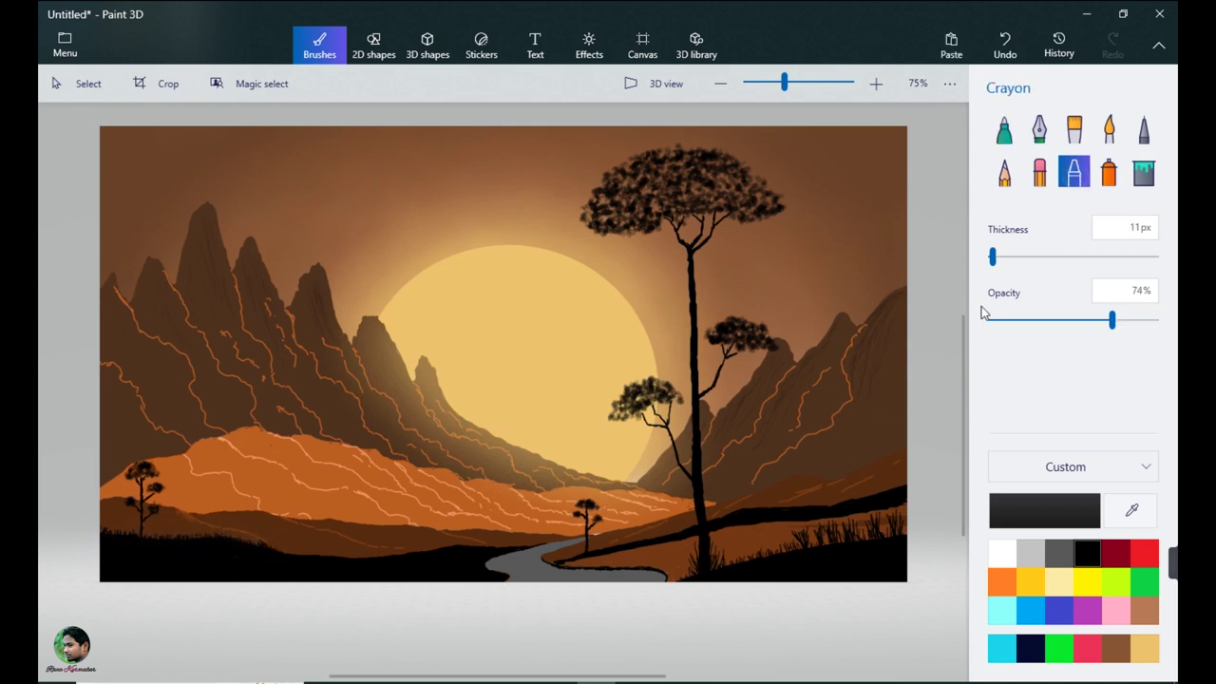
{"action": "left_click", "coordinate": [1128, 511]}
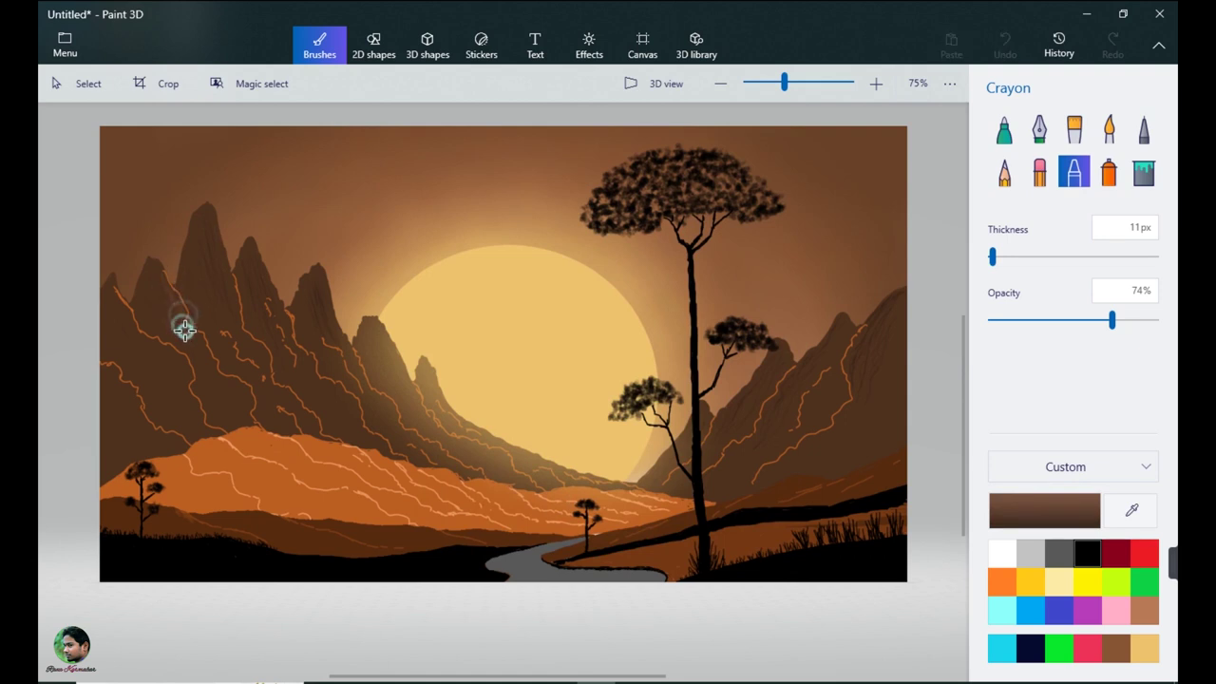
{"action": "left_click", "coordinate": [186, 328]}
{"action": "left_click_drag", "start_coordinate": [221, 241], "coordinate": [245, 337]}
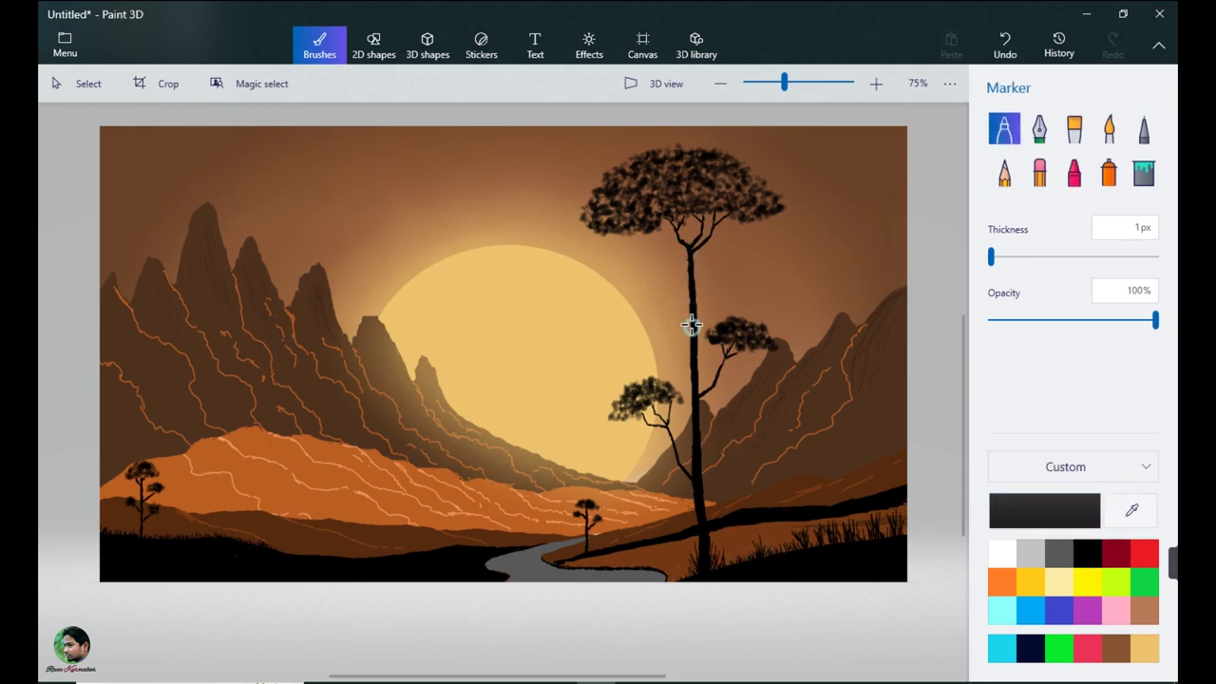
{"action": "left_click_drag", "start_coordinate": [692, 326], "coordinate": [695, 451]}
{"action": "left_click_drag", "start_coordinate": [691, 403], "coordinate": [692, 452]}
Sign the painting in its lower-right corner with the pixel pen at 1 px thickness in brown sampled from the sky
{"action": "left_click", "coordinate": [1144, 129]}
{"action": "left_click", "coordinate": [1130, 510]}
{"action": "left_click", "coordinate": [895, 154]}
{"action": "scroll", "coordinate": [845, 229], "scroll_direction": "up", "scroll_amount": 2, "text": "ctrl"}
{"action": "left_click_drag", "start_coordinate": [570, 675], "coordinate": [701, 675]}
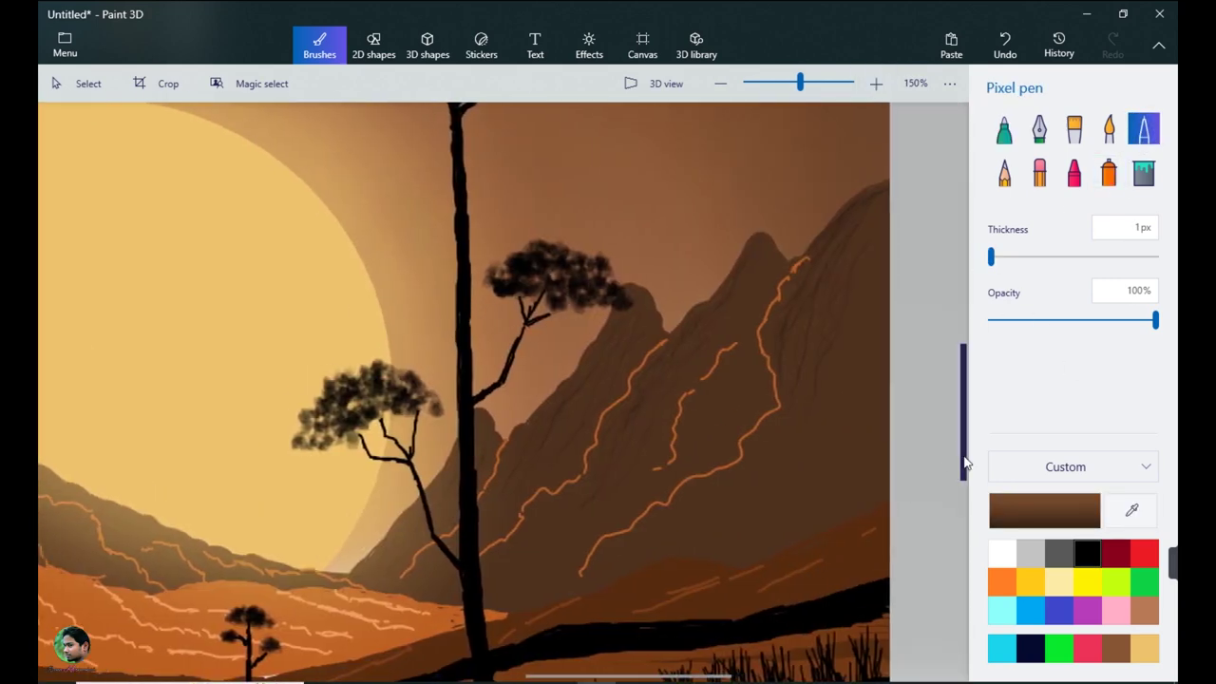
{"action": "left_click_drag", "start_coordinate": [965, 464], "coordinate": [965, 528]}
{"action": "left_click_drag", "start_coordinate": [824, 556], "coordinate": [882, 562]}
{"action": "left_click", "coordinate": [721, 83]}
{"action": "left_click", "coordinate": [721, 84]}
{"action": "left_click_drag", "start_coordinate": [964, 517], "coordinate": [964, 428]}
{"action": "left_click_drag", "start_coordinate": [787, 676], "coordinate": [603, 661]}
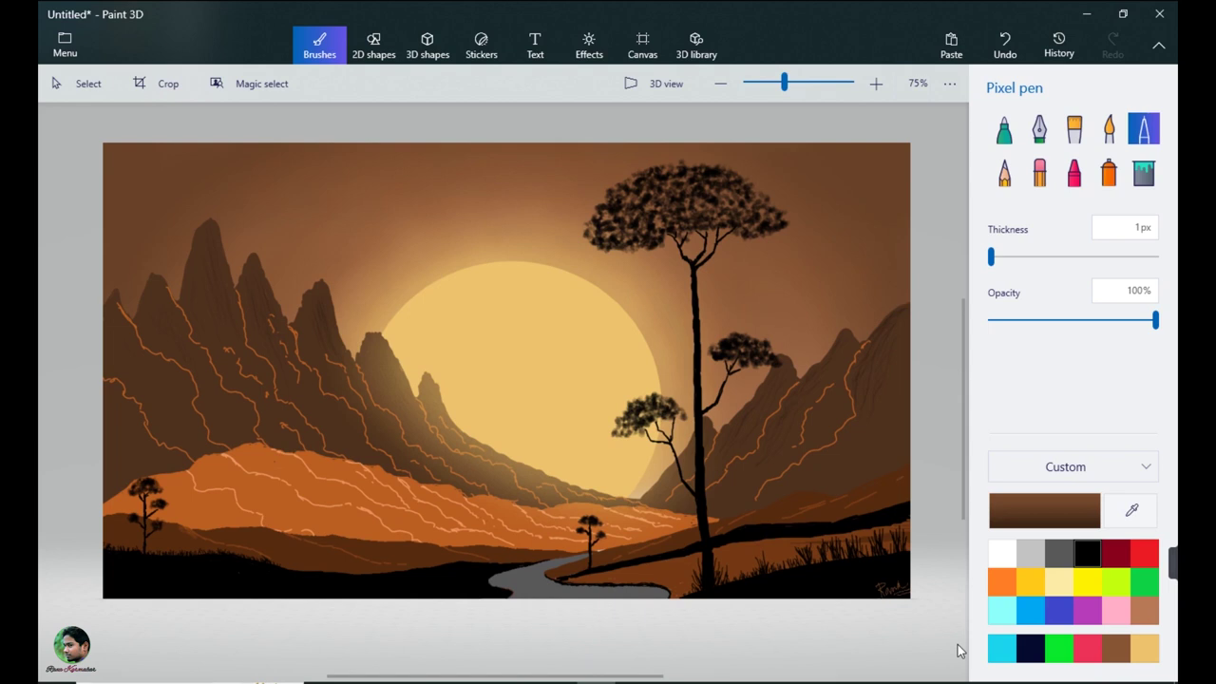
Smooth the middle of the tall tree's trunk with the black marker at 1 px thickness and 100% opacity
{"action": "left_click", "coordinate": [1004, 129]}
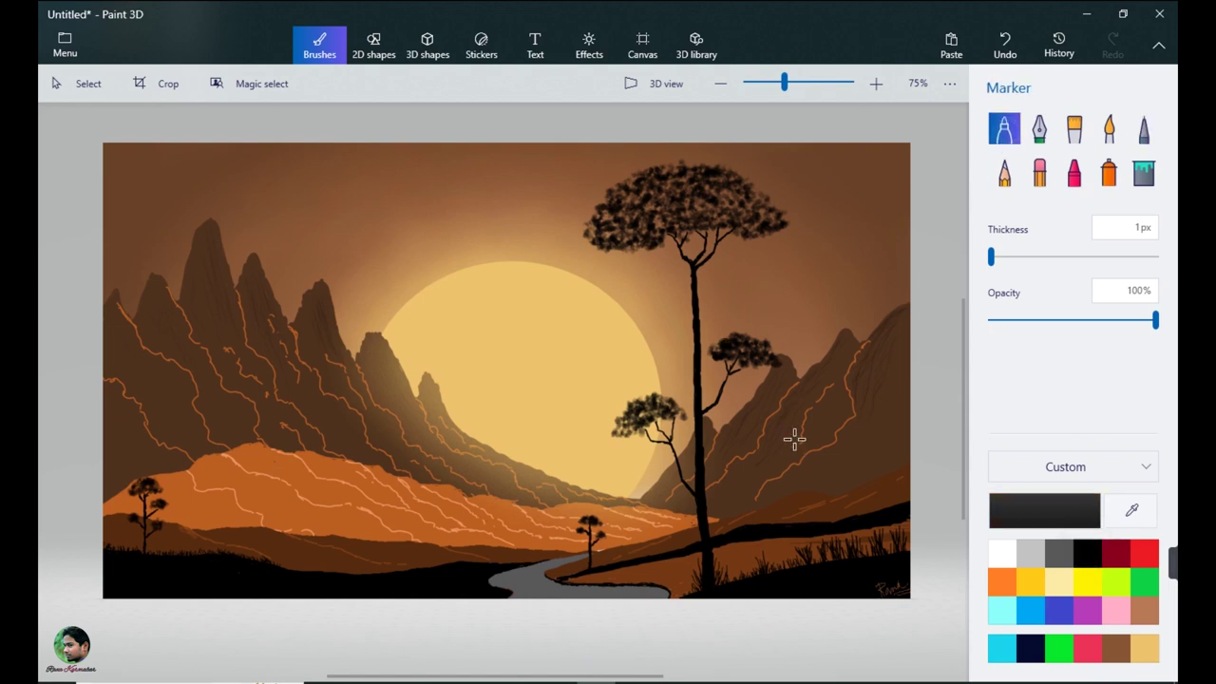
{"action": "left_click_drag", "start_coordinate": [695, 358], "coordinate": [699, 493]}
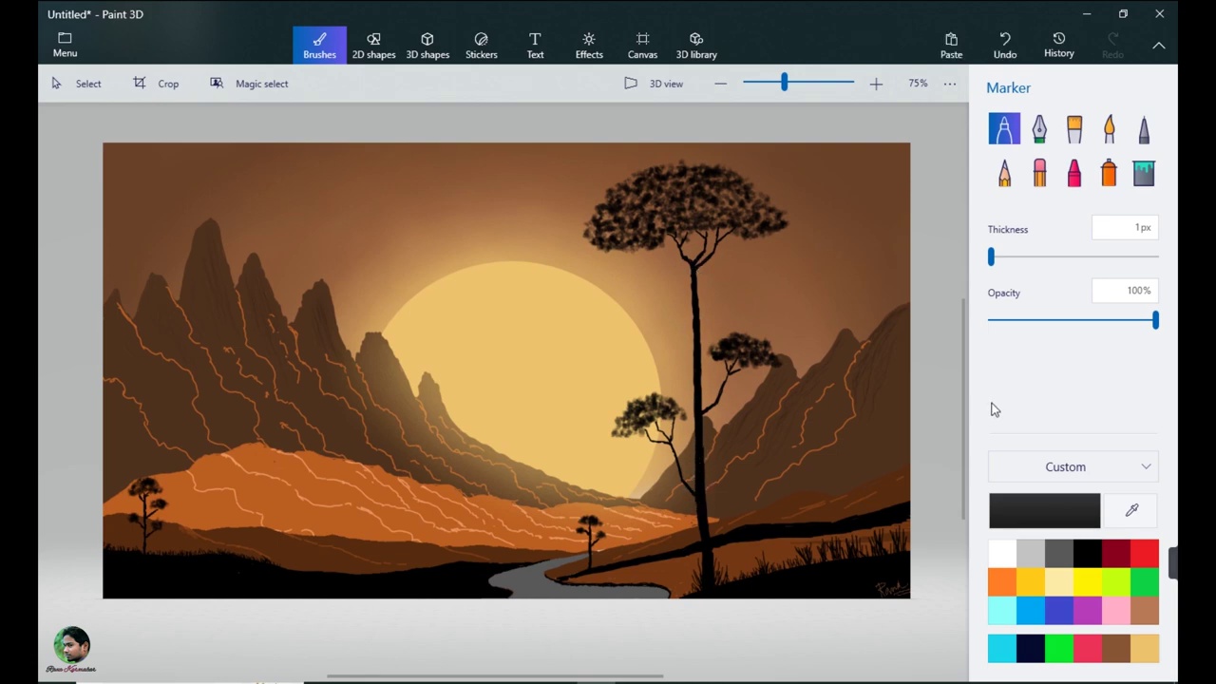